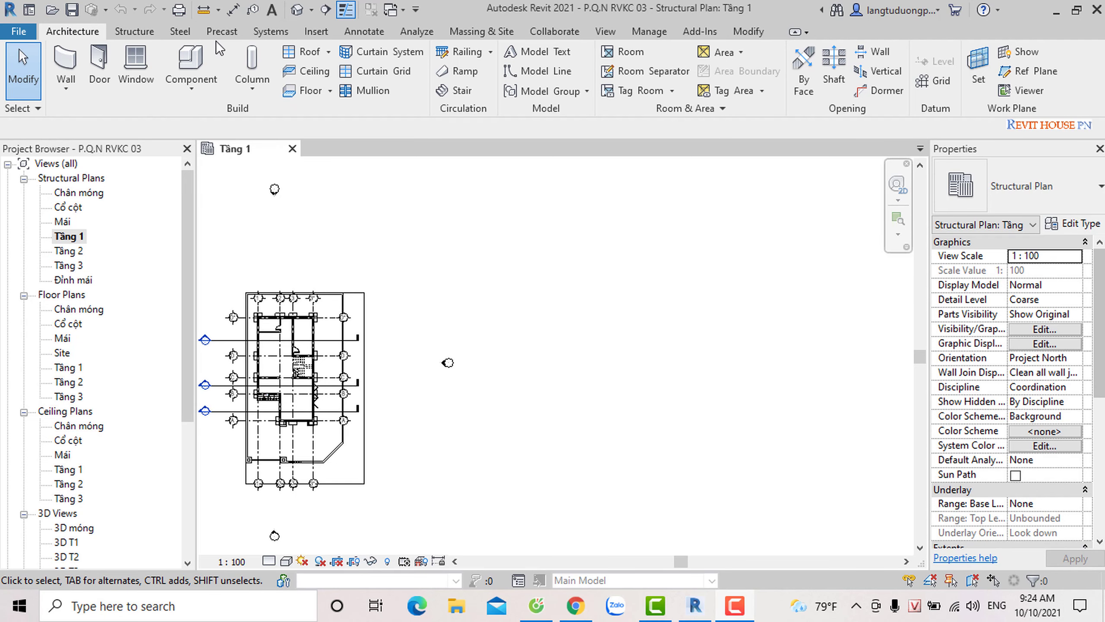
Step: Start a new stair on Tầng 1 and check its Cast-In-Place Monolithic Stair type
left_click(456, 93)
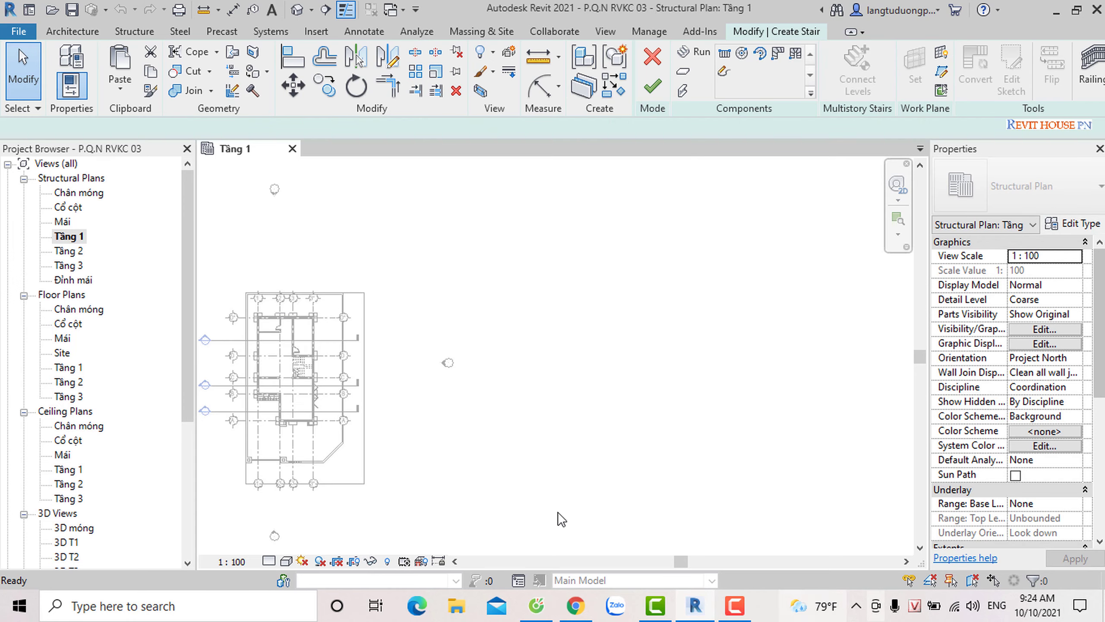
left_click(1052, 192)
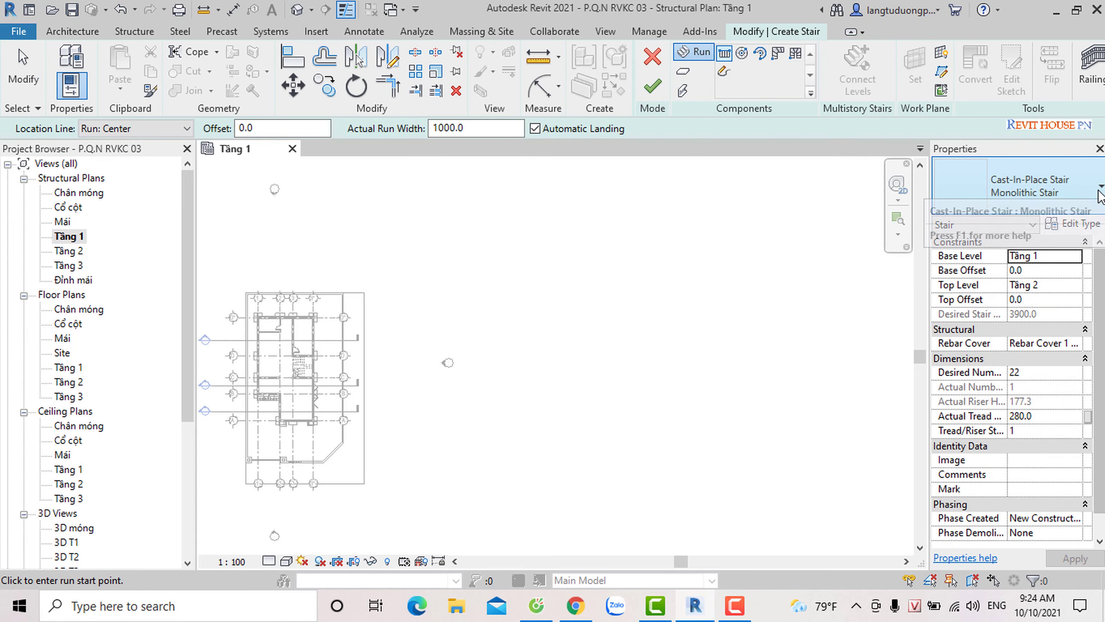
left_click(1044, 212)
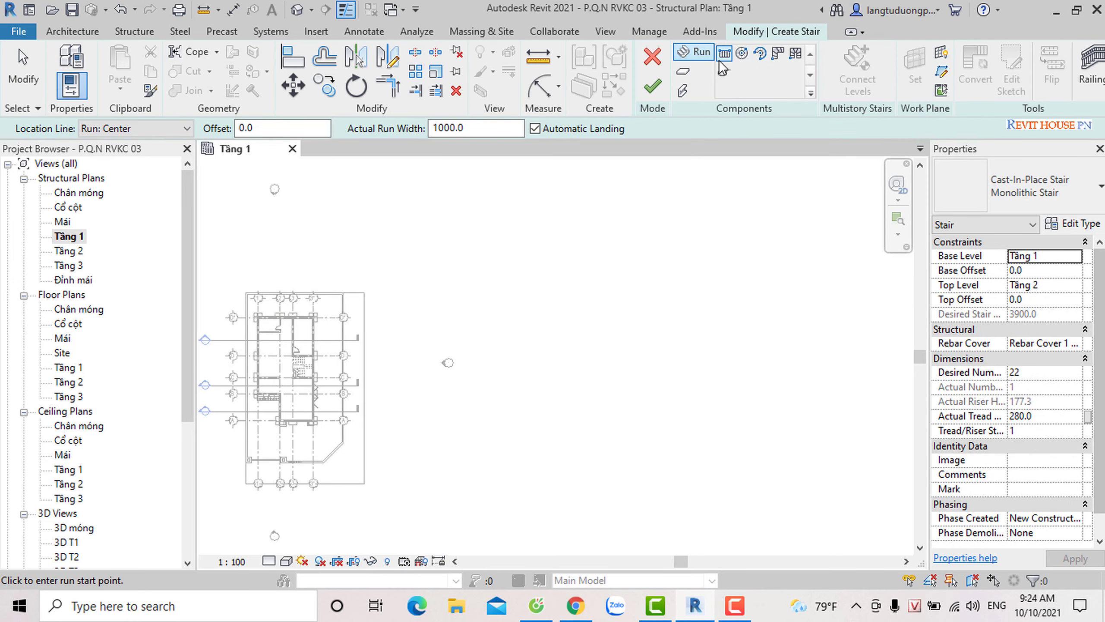
Step: Open the Properties stair type list to browse the available types
left_click(1098, 192)
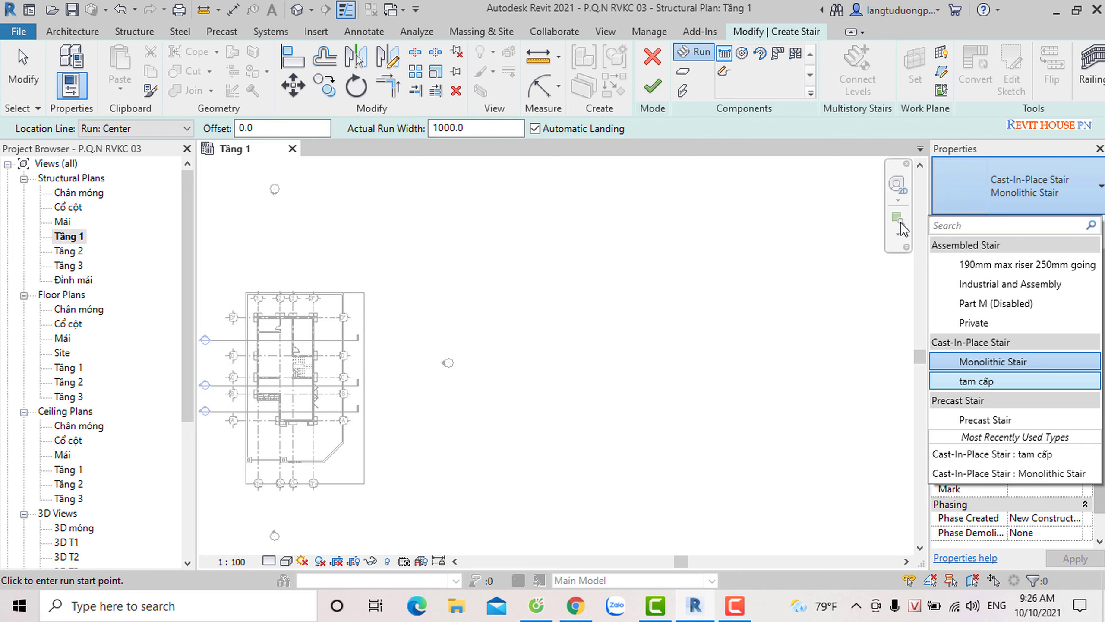
Step: Switch to Assembled Stair 190mm max riser 250mm going and open its Stair Calculator
left_click(969, 266)
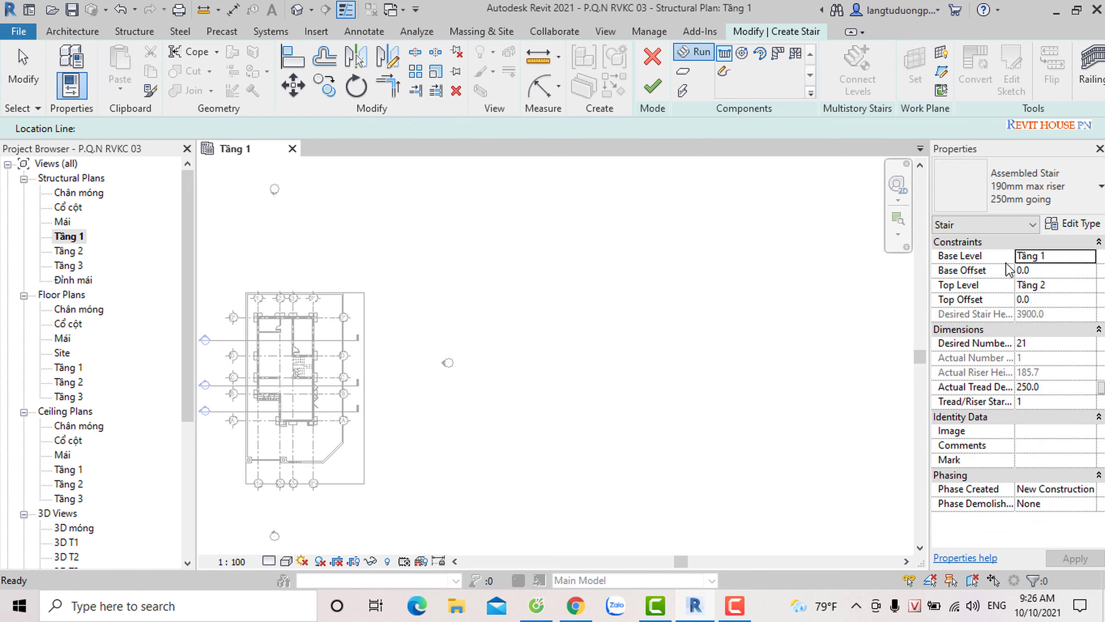
left_click(1071, 226)
left_click(778, 272)
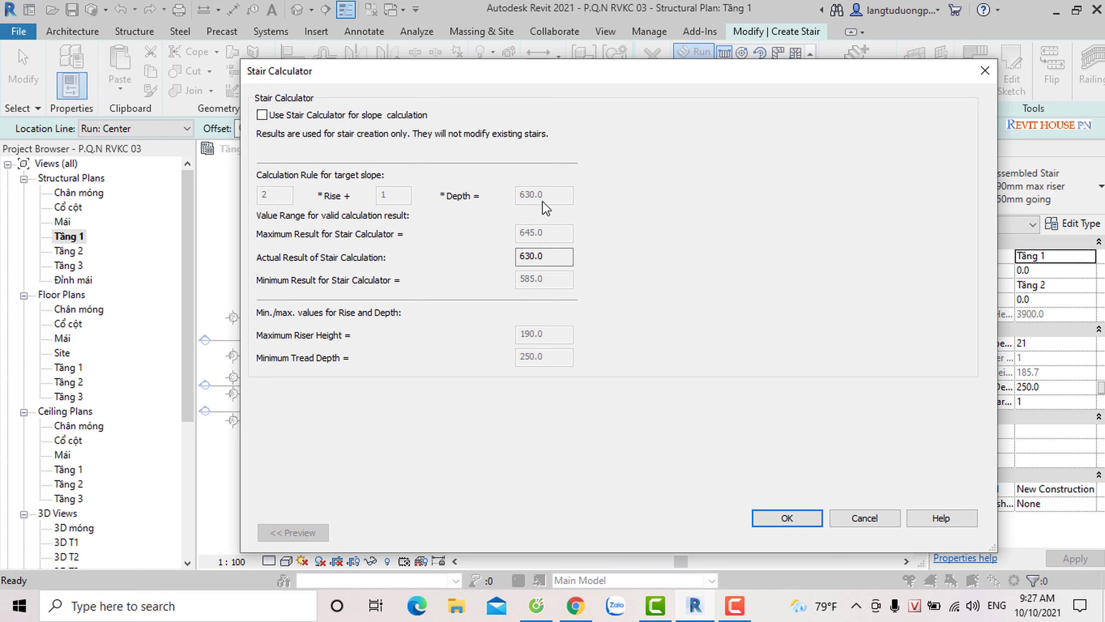
Step: Try the calculator's 630.0 depth rule, then cancel the Stair Calculator and Type Properties unchanged
left_click(262, 114)
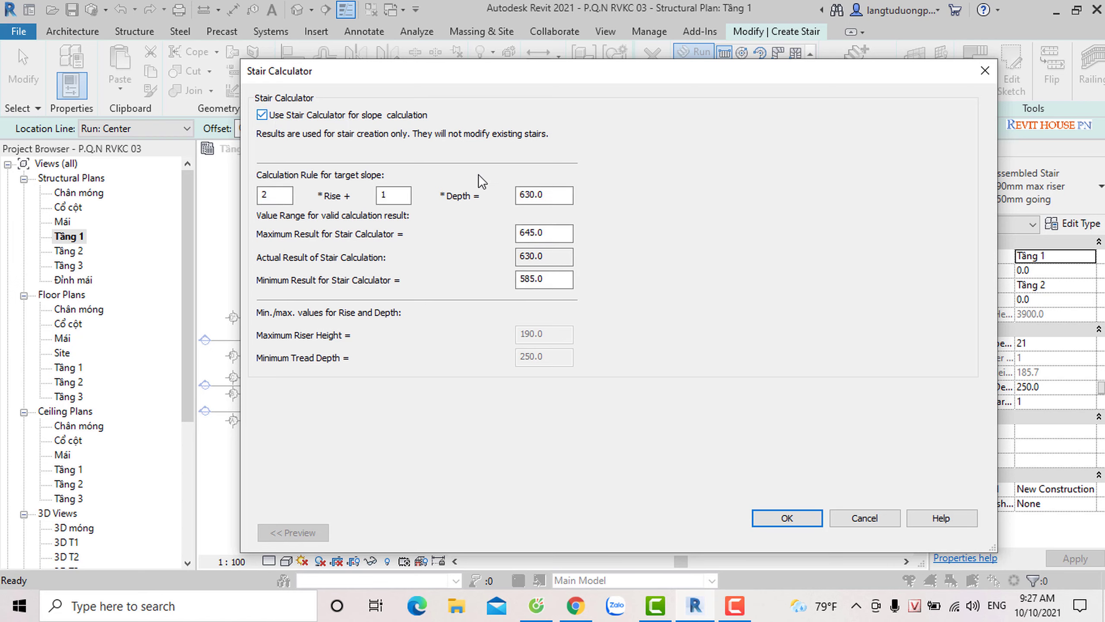
double_click(564, 193)
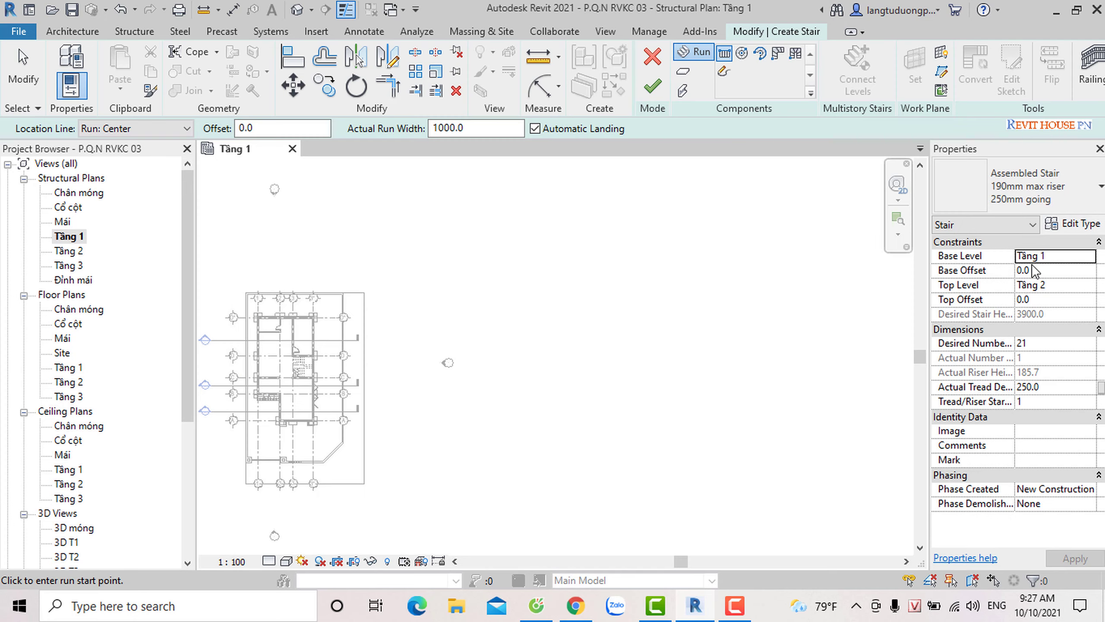
left_click(1073, 223)
left_click(707, 269)
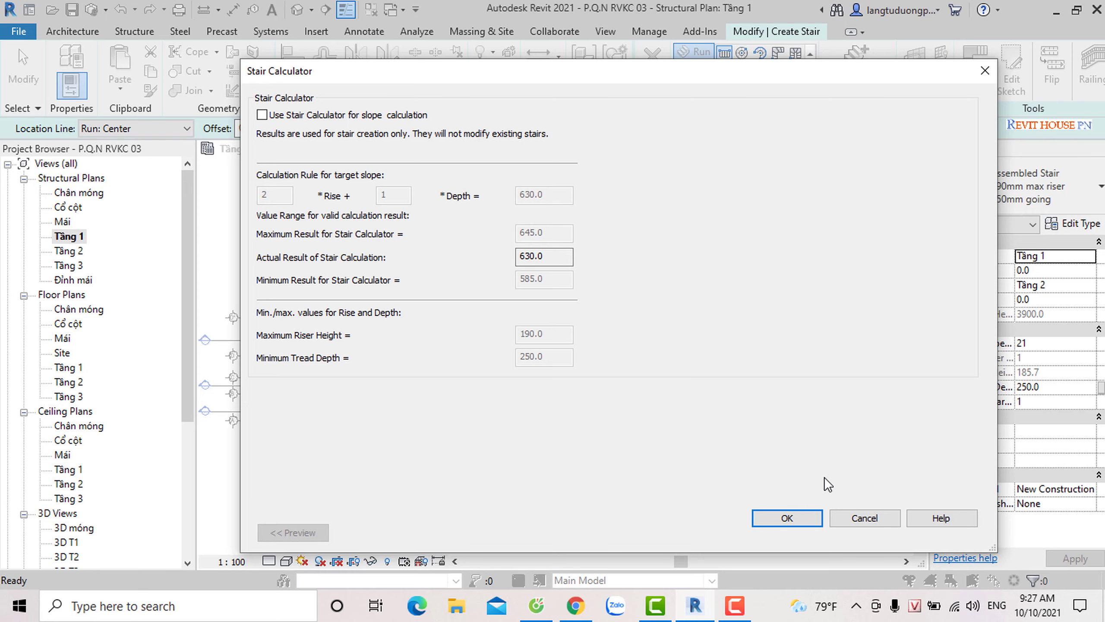
left_click(865, 518)
left_click(870, 531)
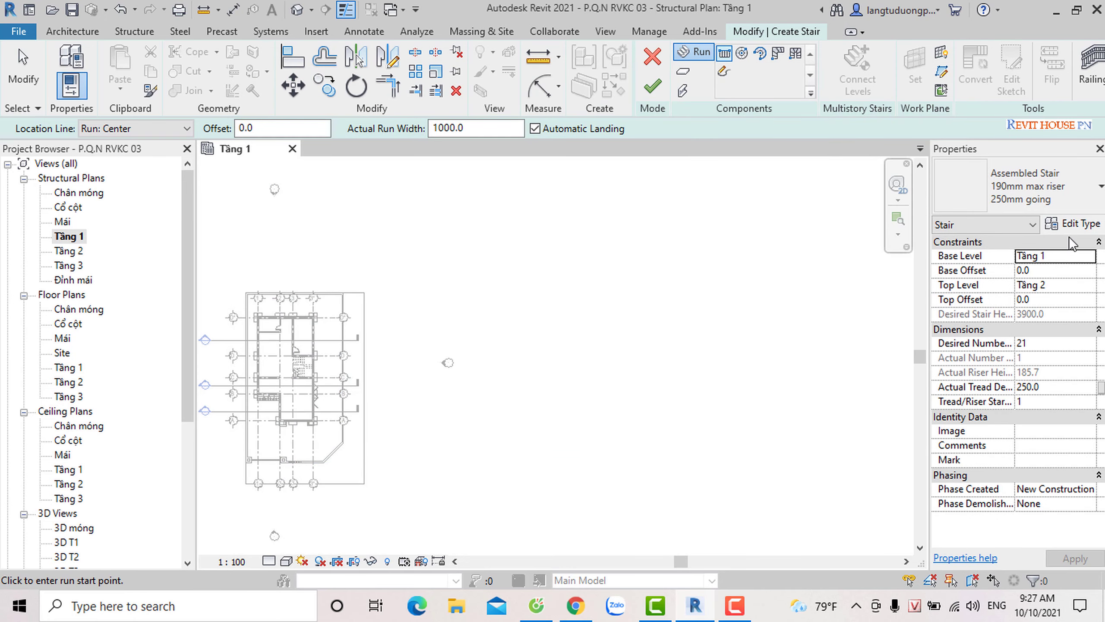
left_click(1071, 224)
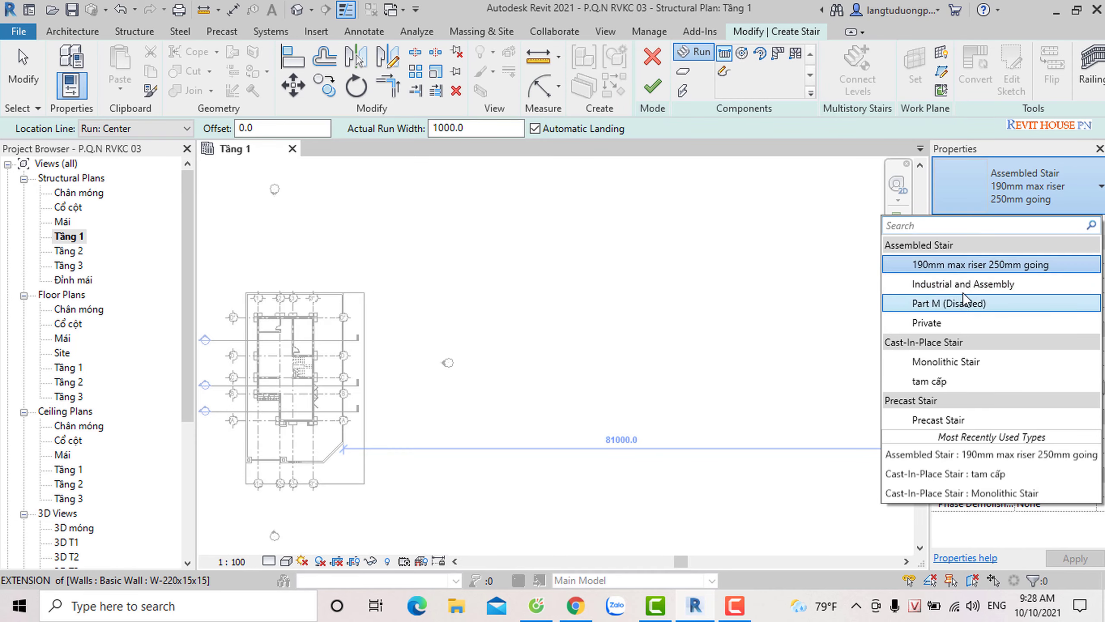
left_click(944, 264)
scroll(435, 359, "up", 1)
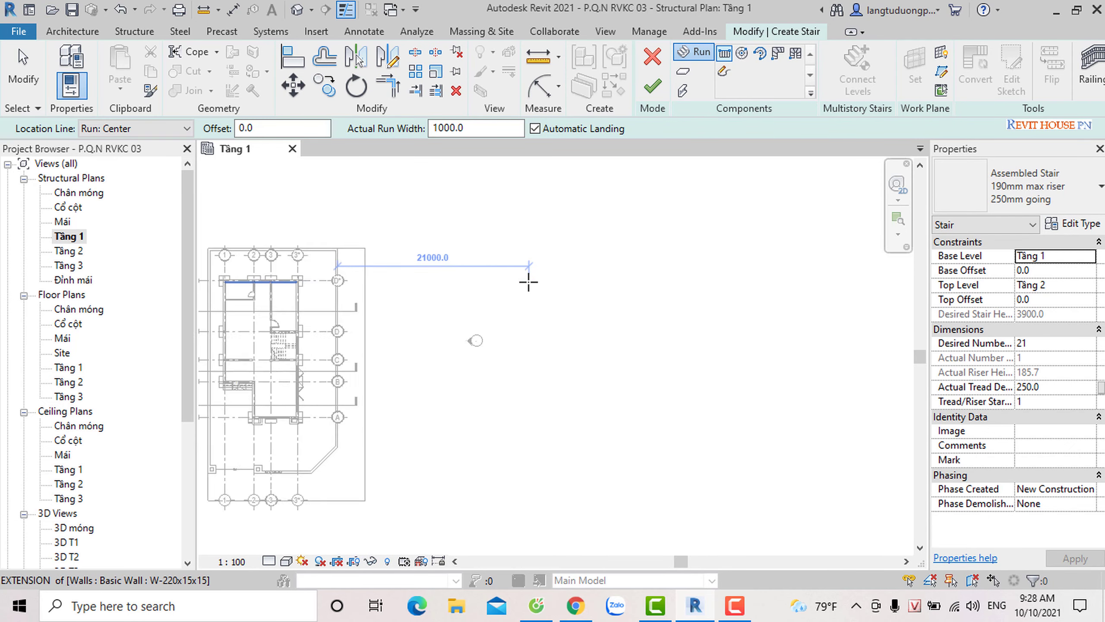
scroll(528, 282, "down", 1)
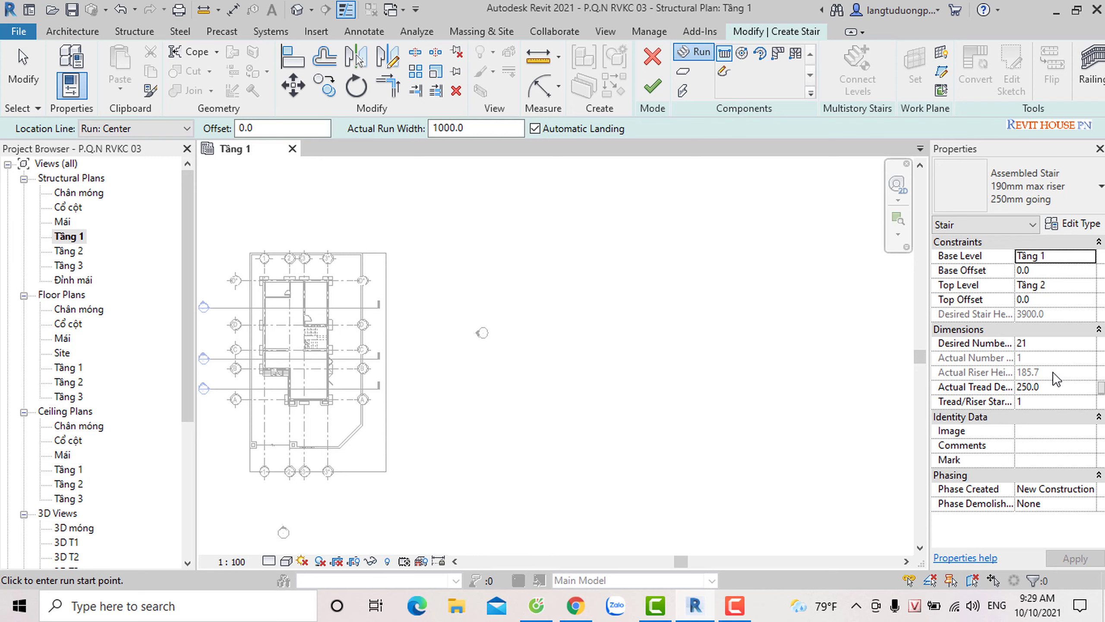
Step: Give the Assembled Stair 24 desired risers and a 300 mm actual tread depth
left_click(1051, 343)
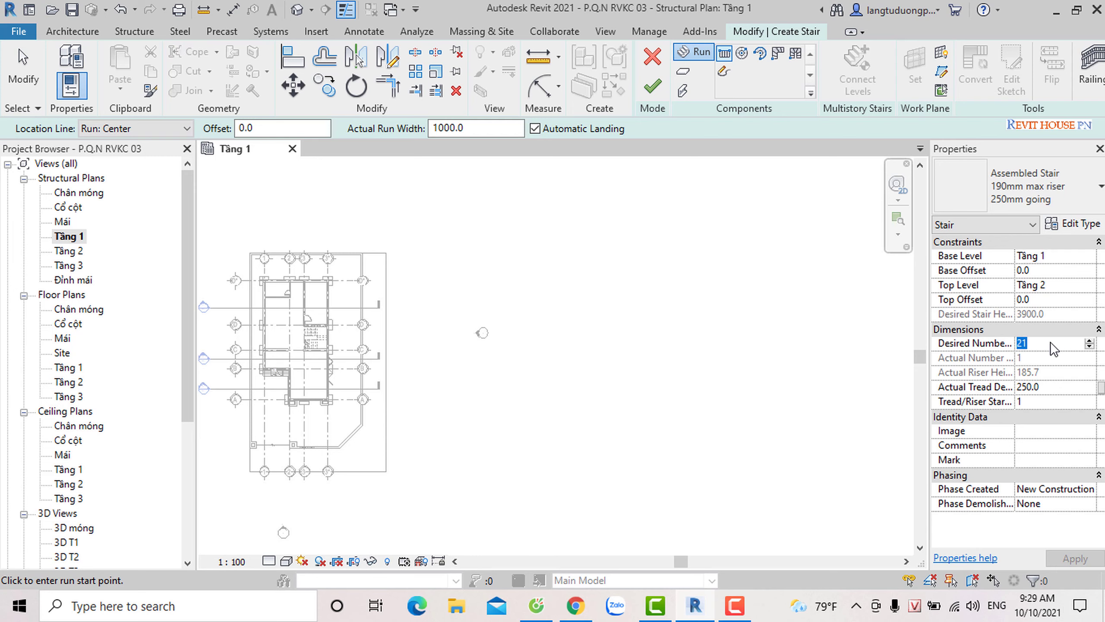
type("23")
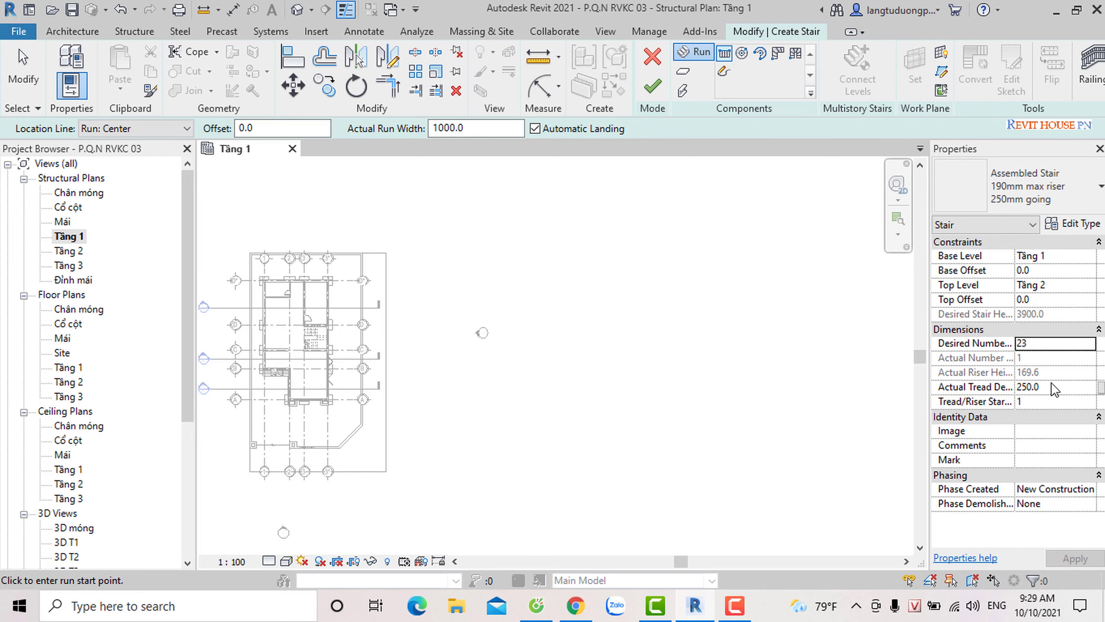
left_click(1098, 196)
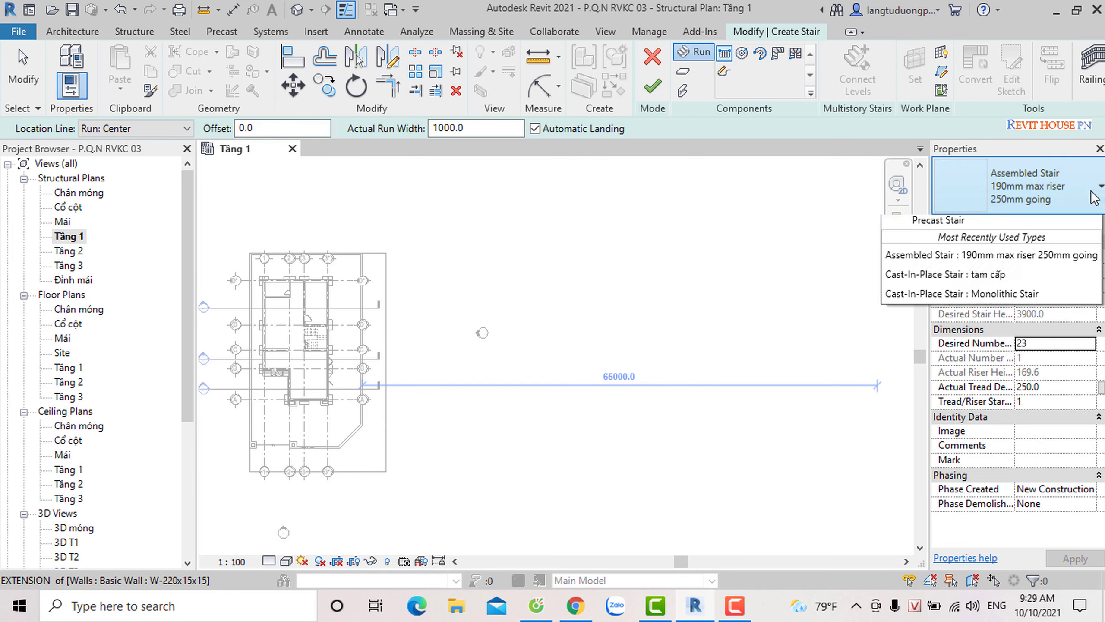
left_click(1099, 211)
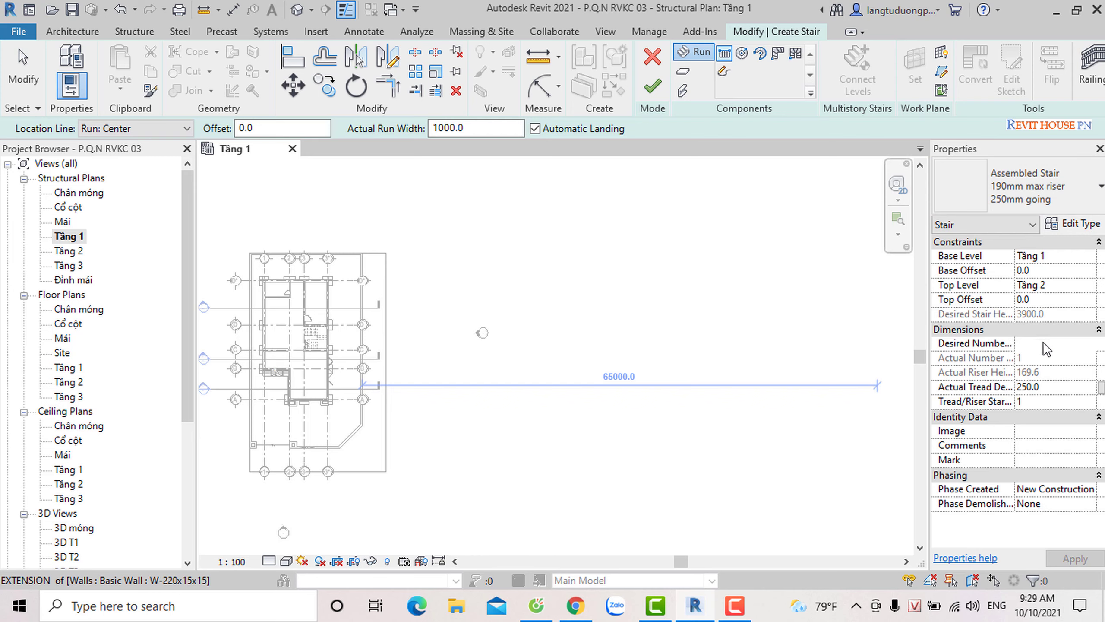
type("24")
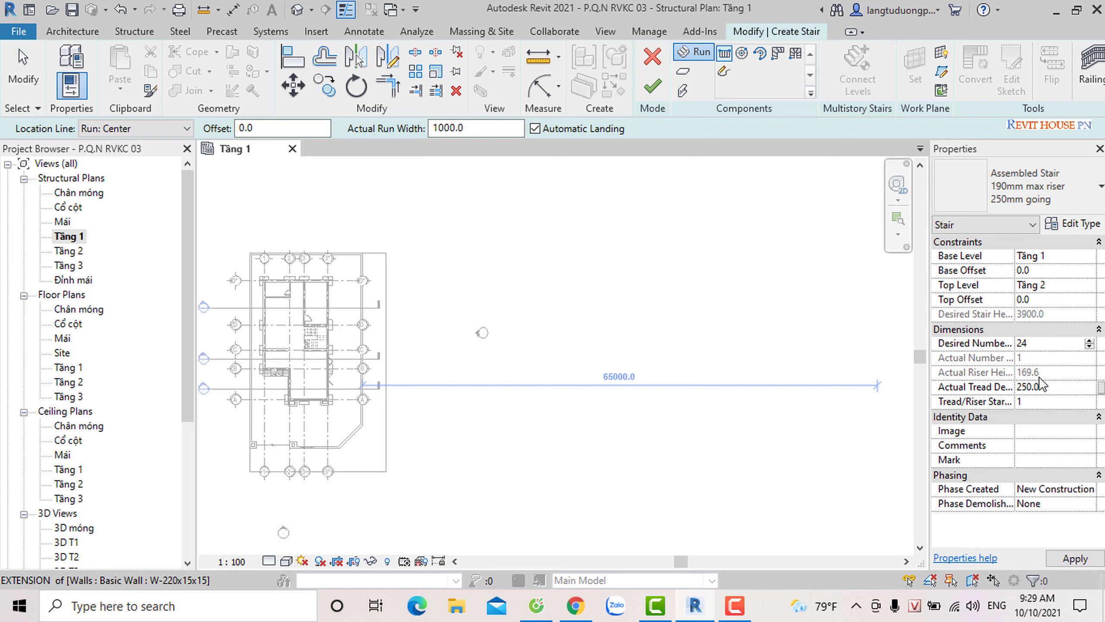
left_click(1041, 385)
type("2")
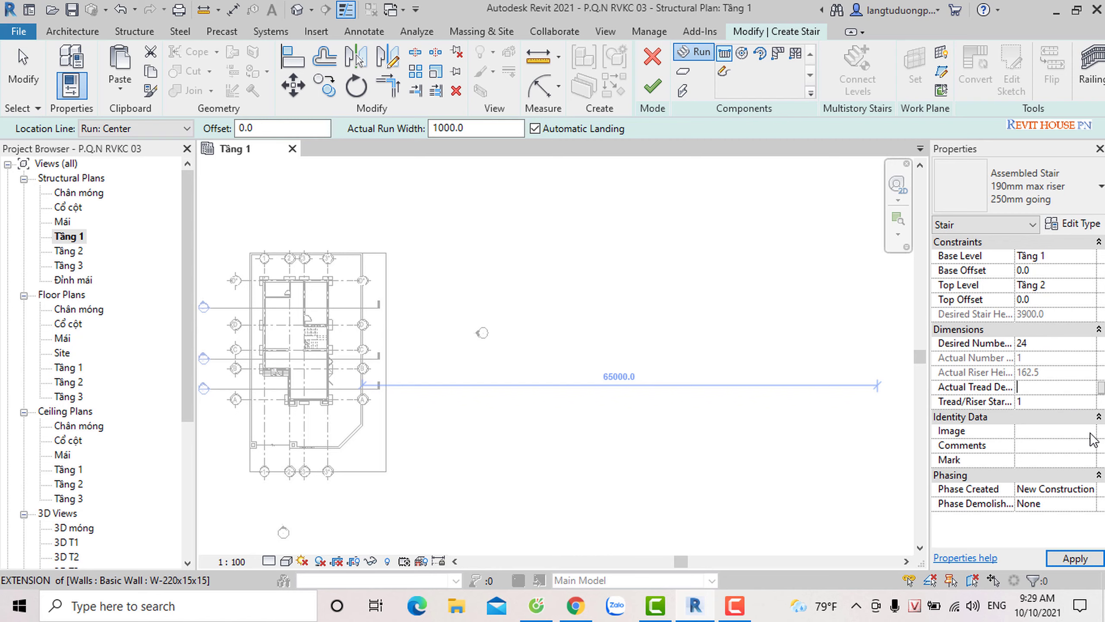
type("00.0")
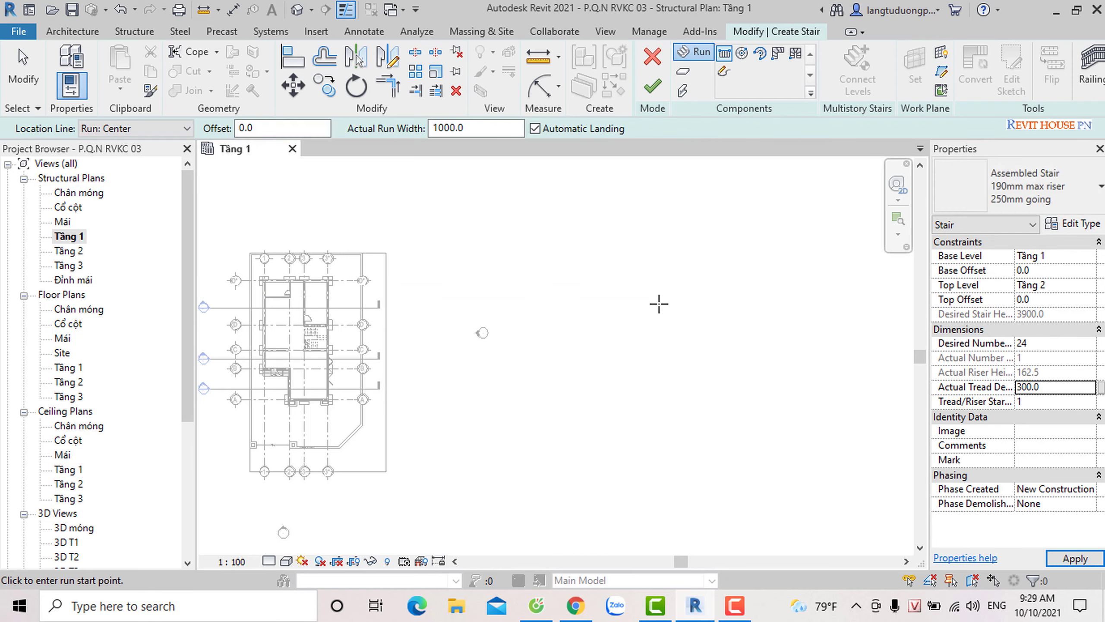
scroll(659, 304, "down", 1)
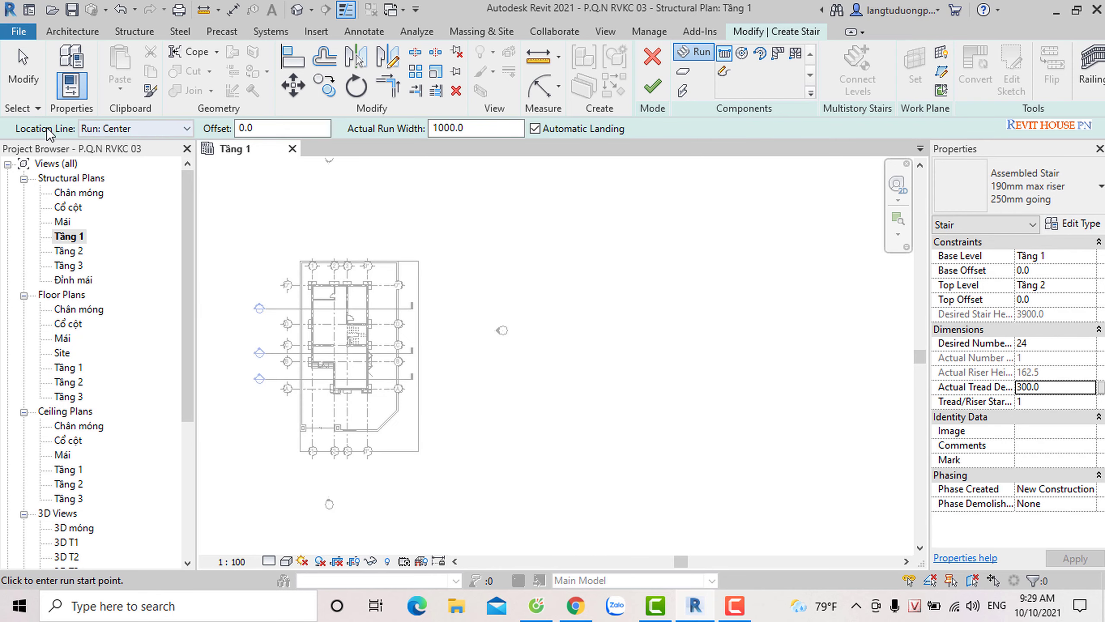
left_click(186, 128)
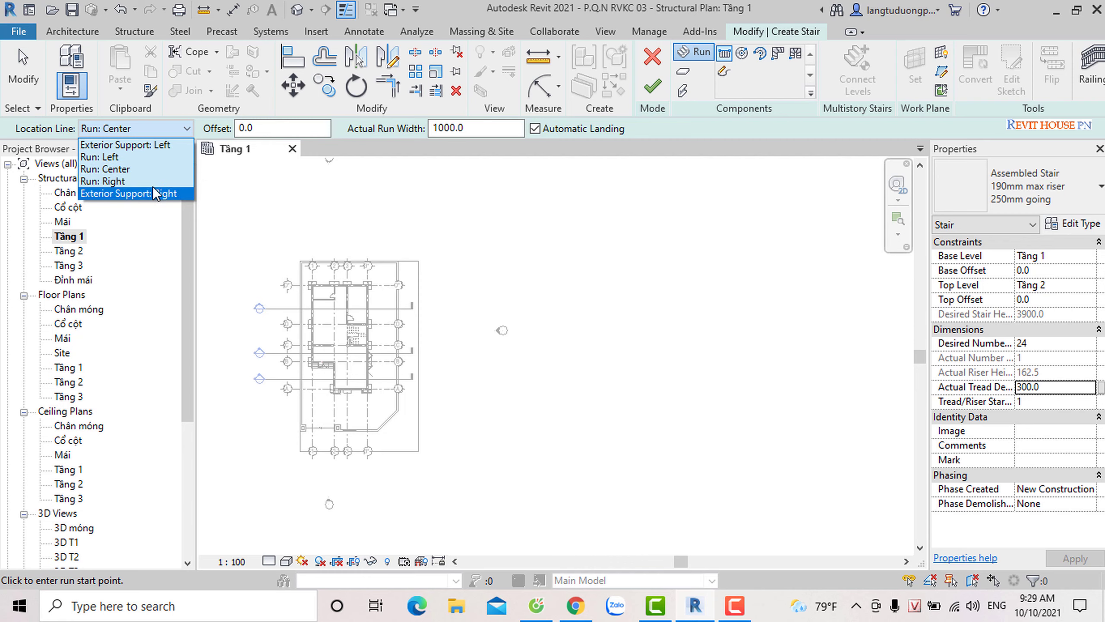
Step: Set location line to Run: Left and sketch a 12-riser run 3300 long, 1000 wide
left_click(104, 157)
scroll(531, 392, "up", 1)
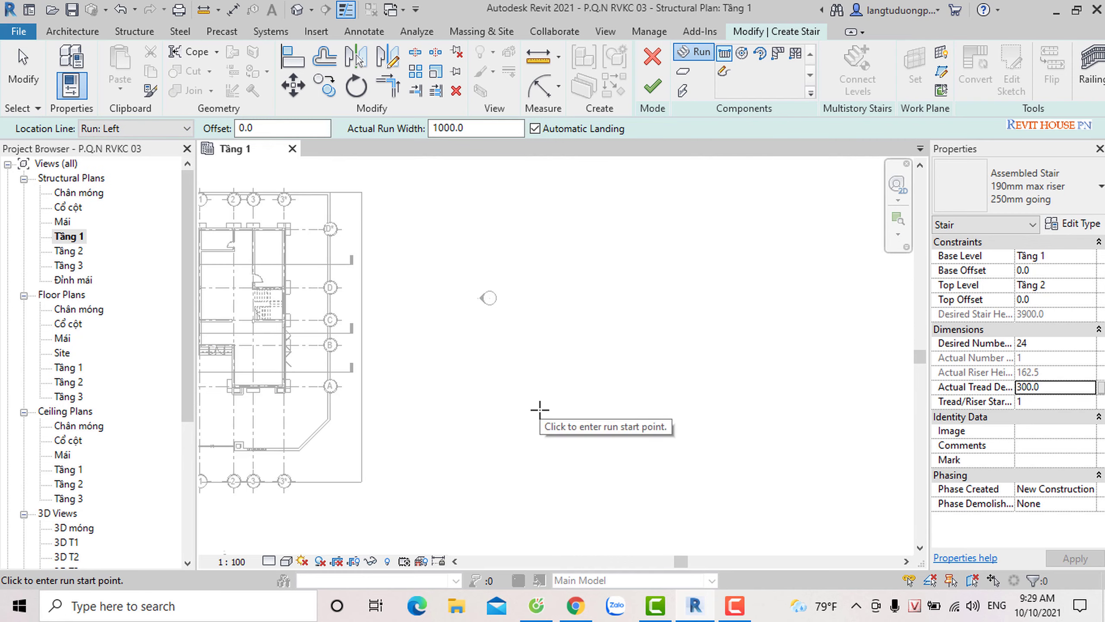
left_click(539, 410)
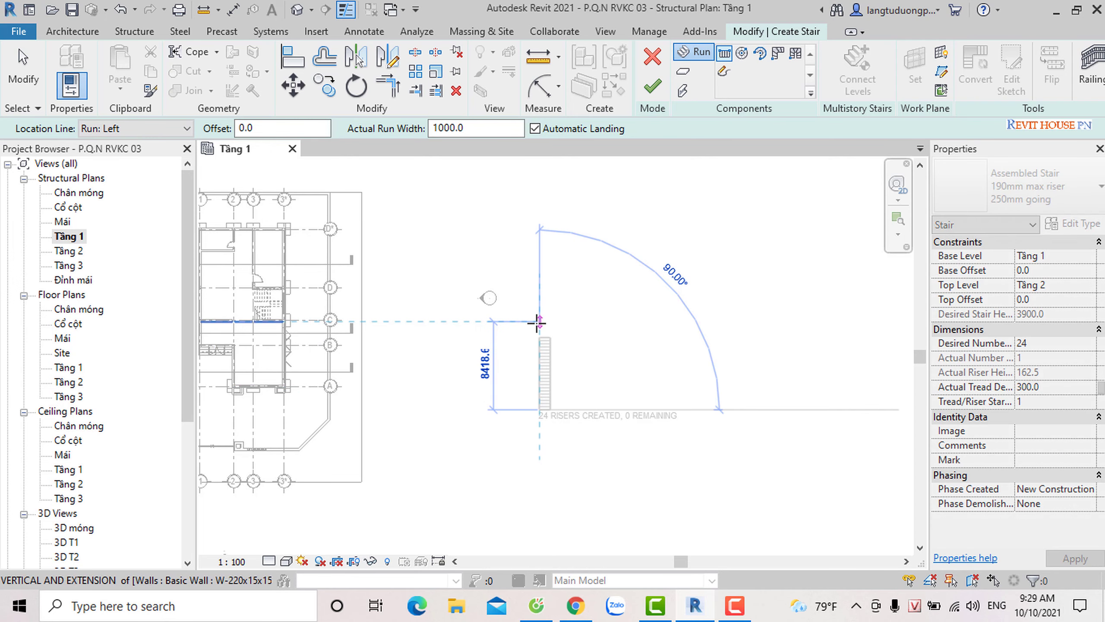
scroll(538, 366, "up", 2)
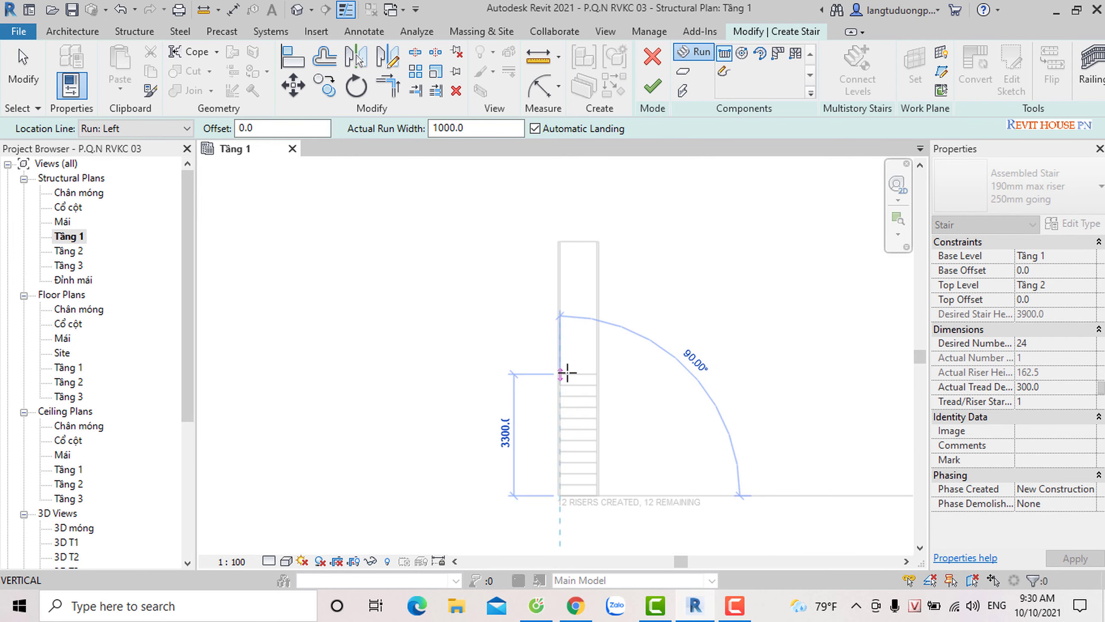
scroll(566, 438, "up", 2)
scroll(557, 409, "down", 1)
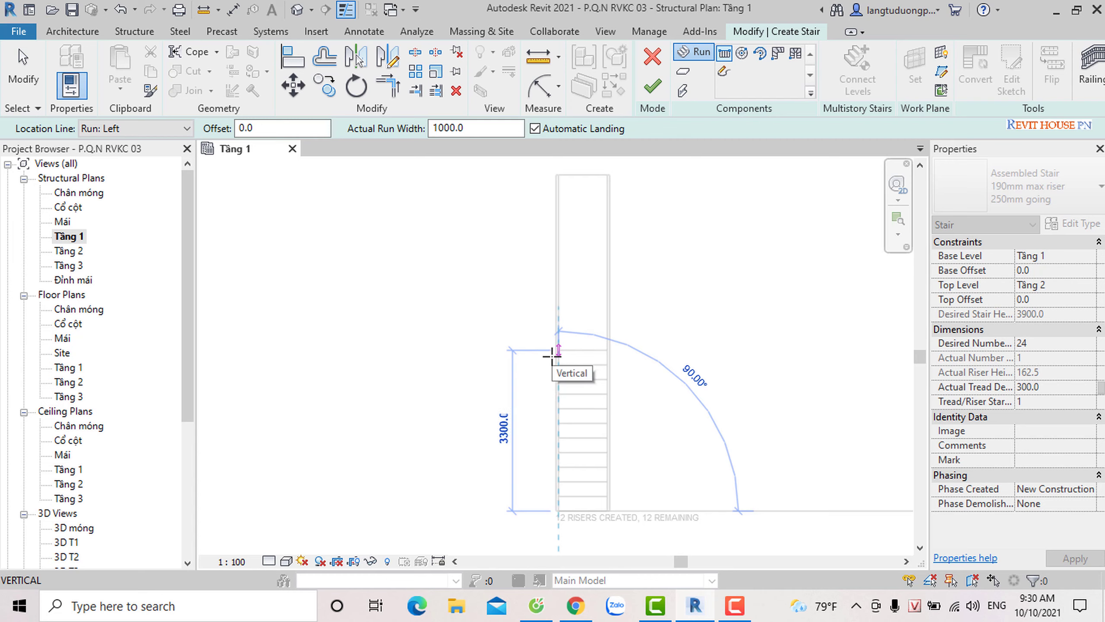
left_click(552, 356)
scroll(599, 333, "down", 1)
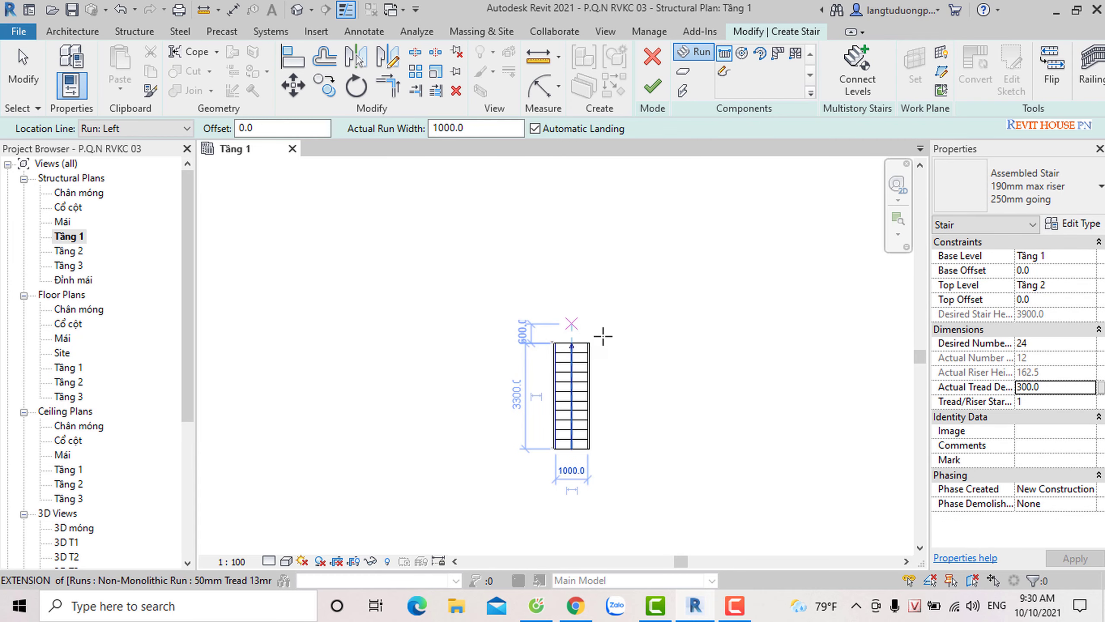
scroll(624, 342, "up", 1)
scroll(622, 345, "up", 1)
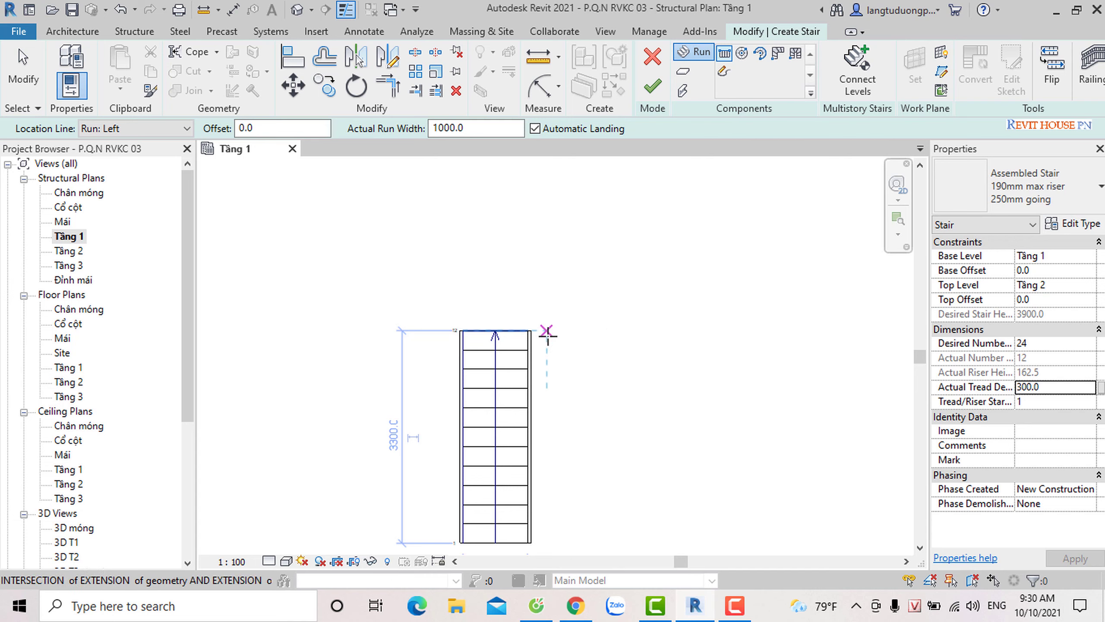
scroll(548, 332, "down", 1)
scroll(557, 345, "up", 1)
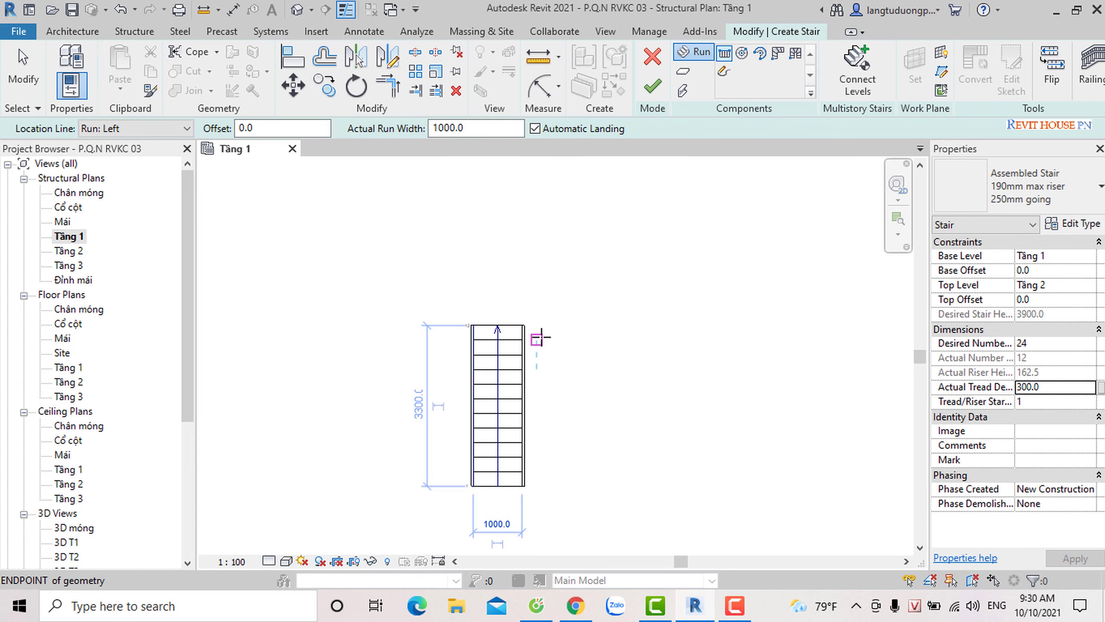
scroll(540, 324, "up", 1)
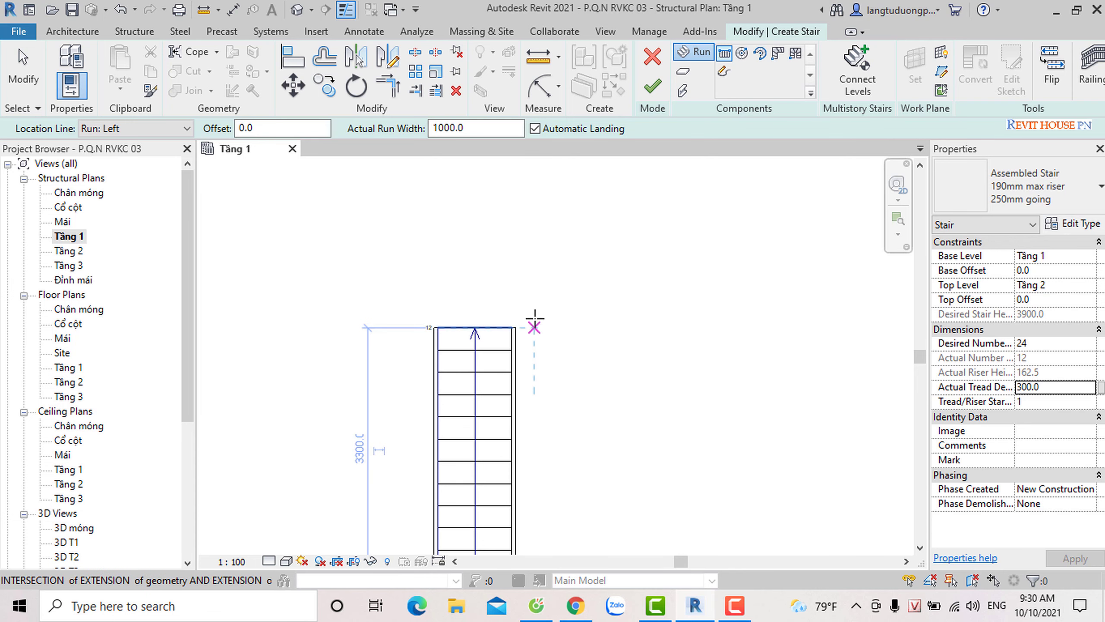
scroll(536, 318, "down", 1)
scroll(531, 323, "up", 1)
scroll(539, 323, "down", 1)
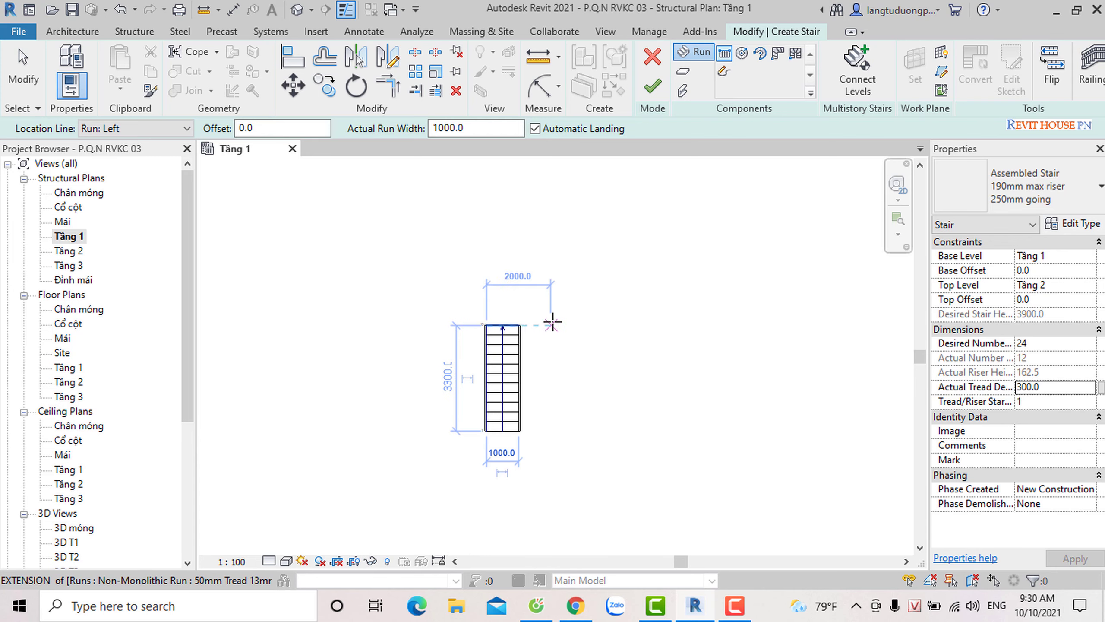
scroll(528, 323, "up", 2)
scroll(538, 322, "down", 2)
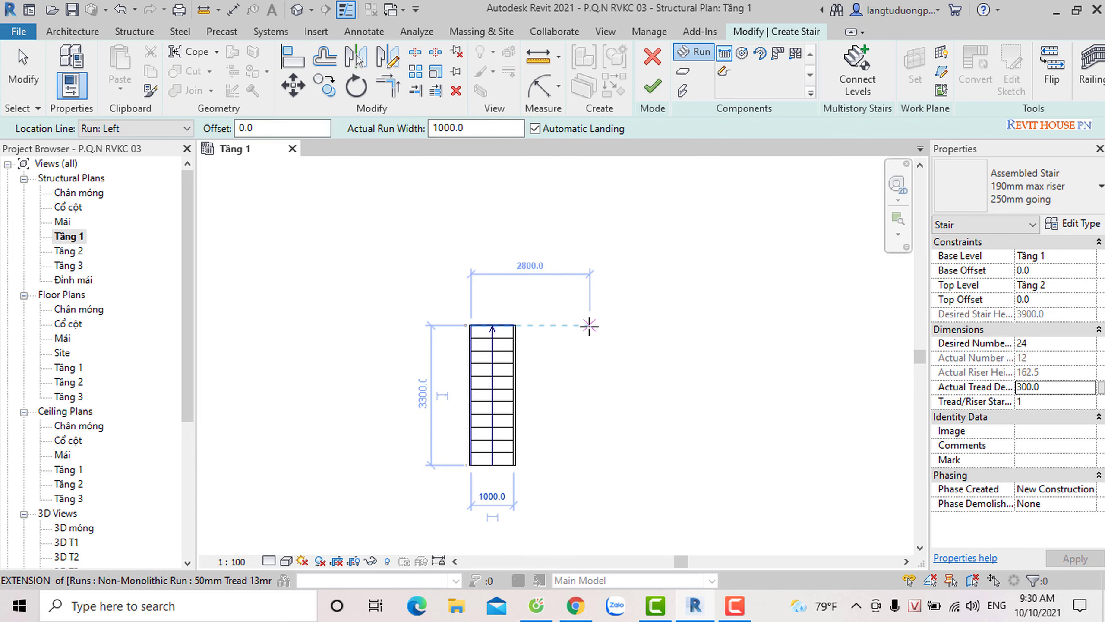
Step: Draw the parallel second run beside the first, completing 24 risers with a landing
left_click(589, 325)
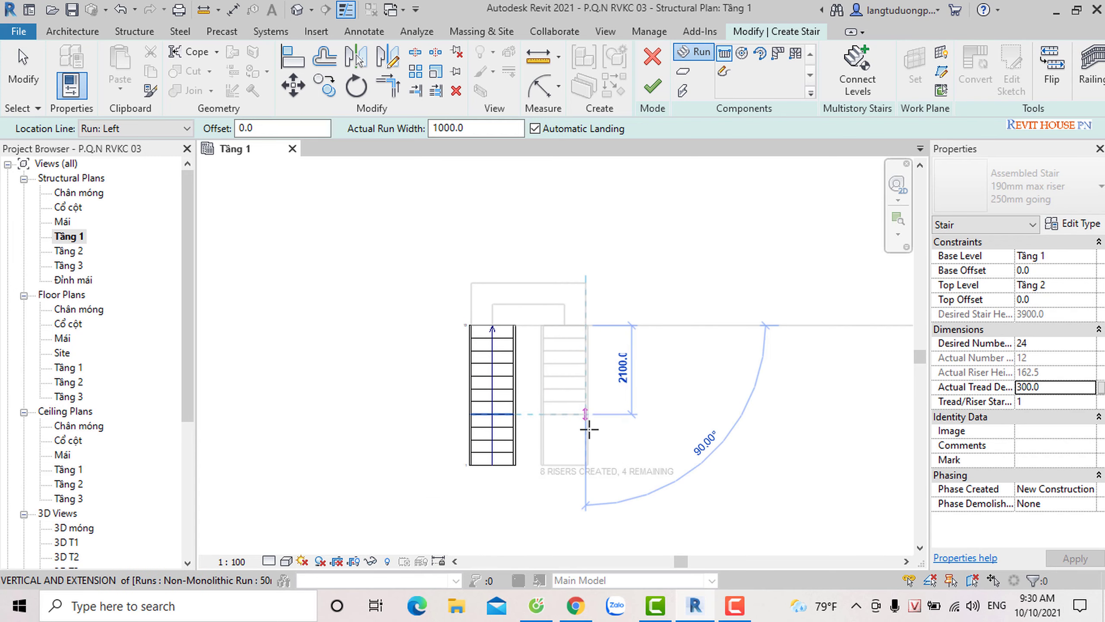
left_click(588, 465)
scroll(629, 470, "up", 3)
scroll(628, 467, "up", 3)
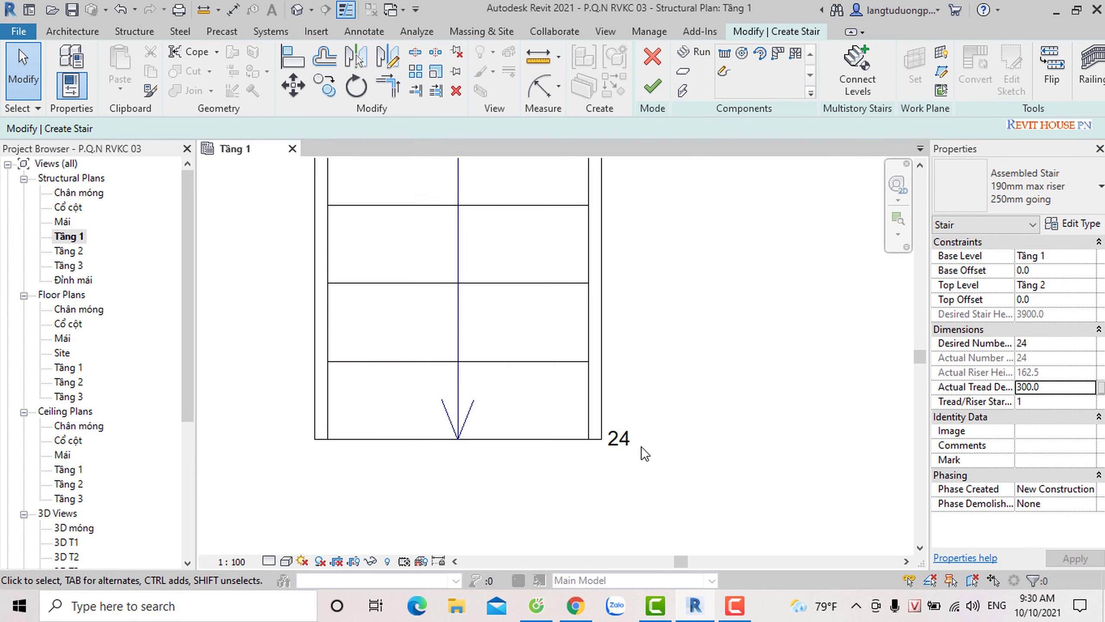
scroll(592, 485, "down", 3)
scroll(602, 487, "down", 2)
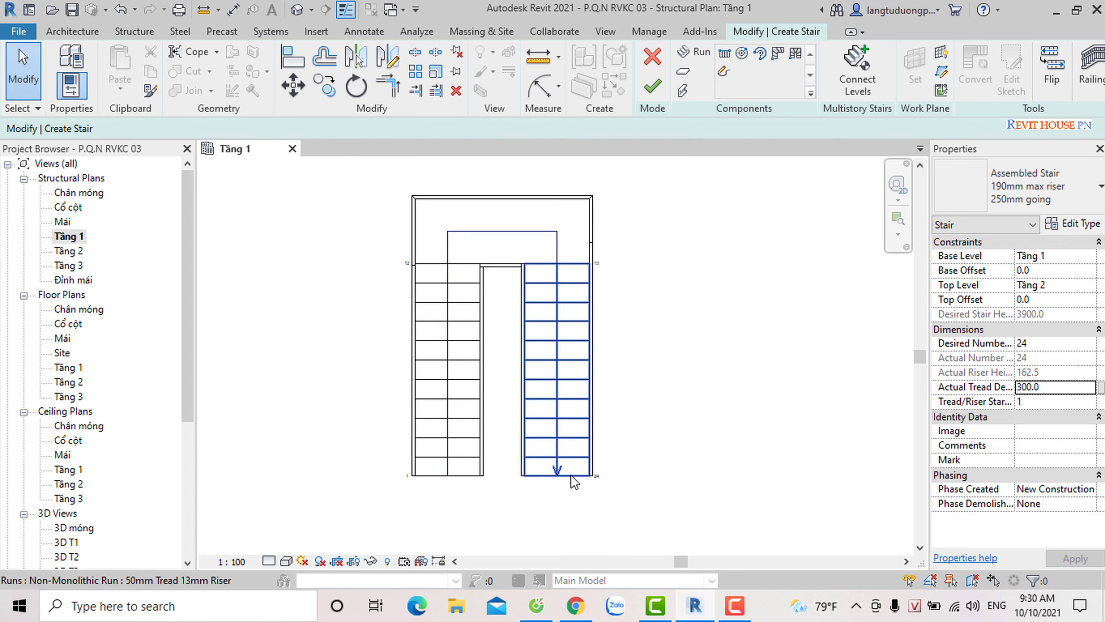
scroll(440, 466, "up", 2)
scroll(430, 480, "down", 2)
scroll(436, 374, "up", 2)
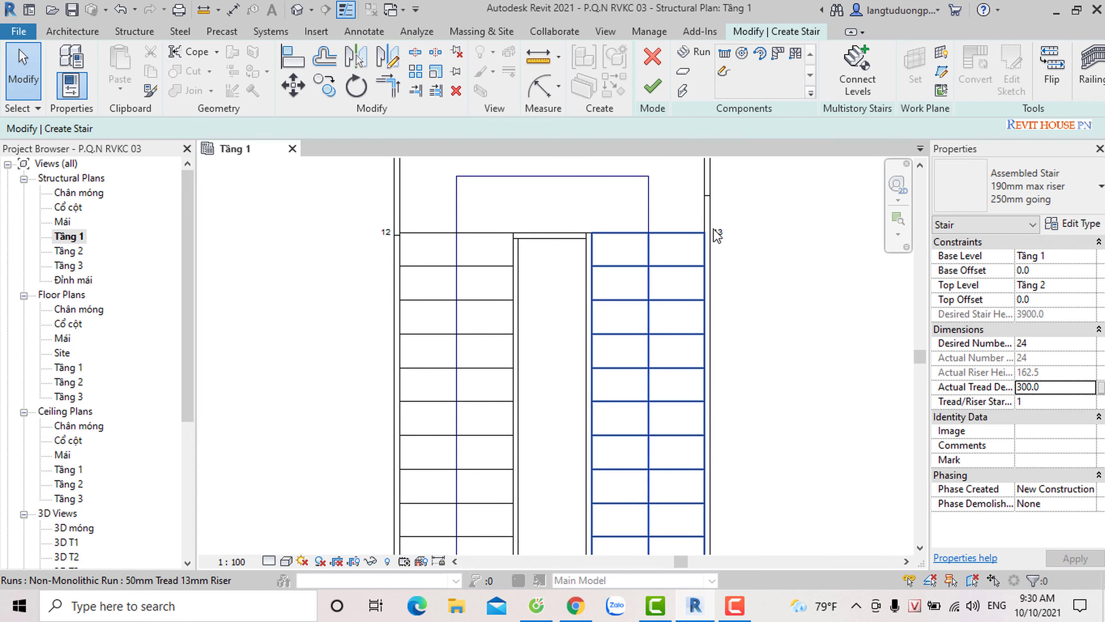
scroll(720, 213, "down", 3)
scroll(718, 393, "up", 3)
scroll(720, 370, "up", 2)
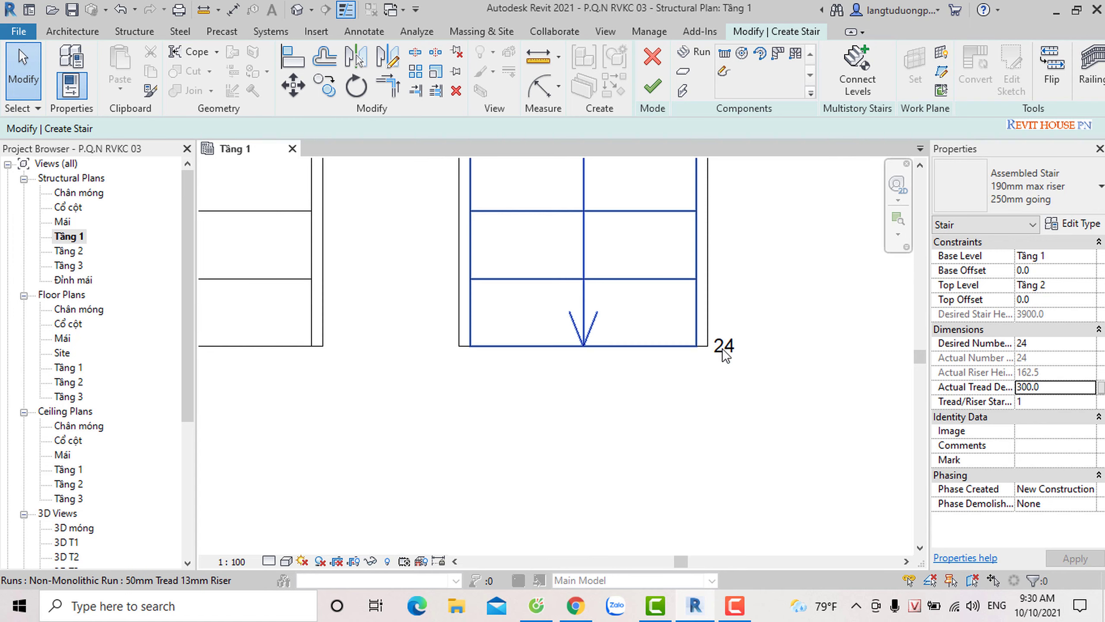
scroll(696, 426, "down", 2)
scroll(672, 435, "down", 3)
scroll(621, 444, "down", 2)
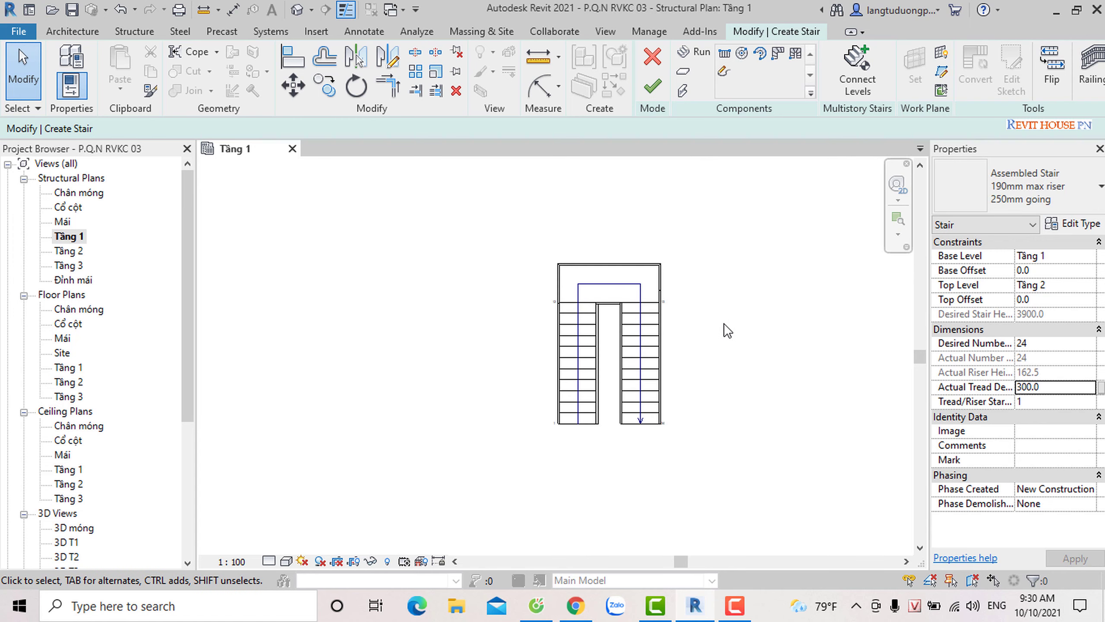
scroll(747, 261, "up", 1)
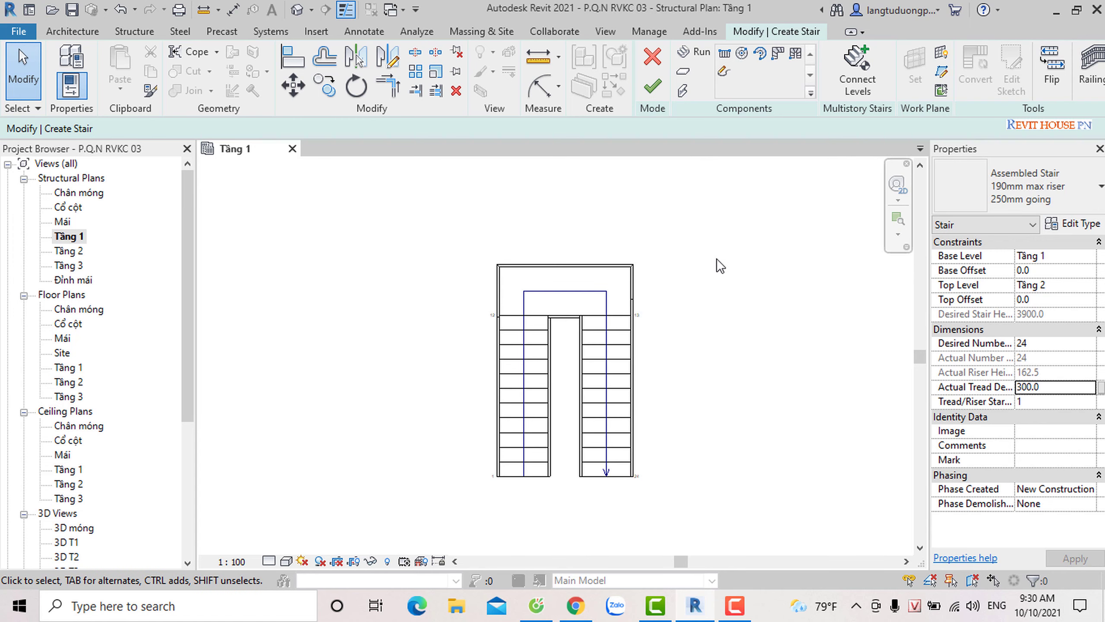
Step: Finish the U-shaped stair and orbit the Default 3D view to inspect it
left_click(661, 91)
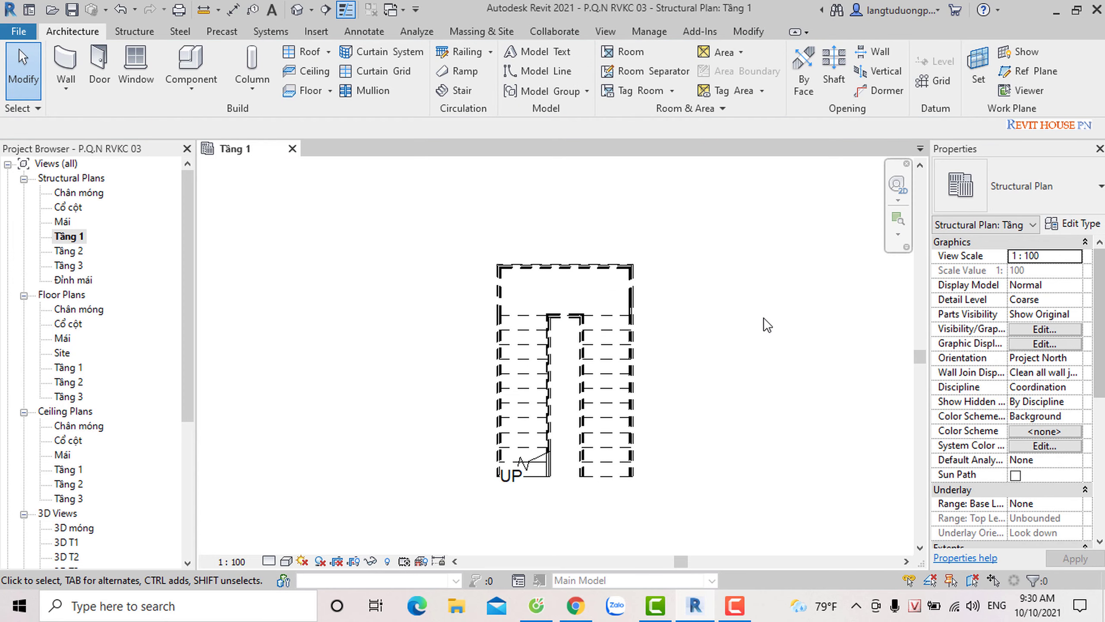
left_click(296, 10)
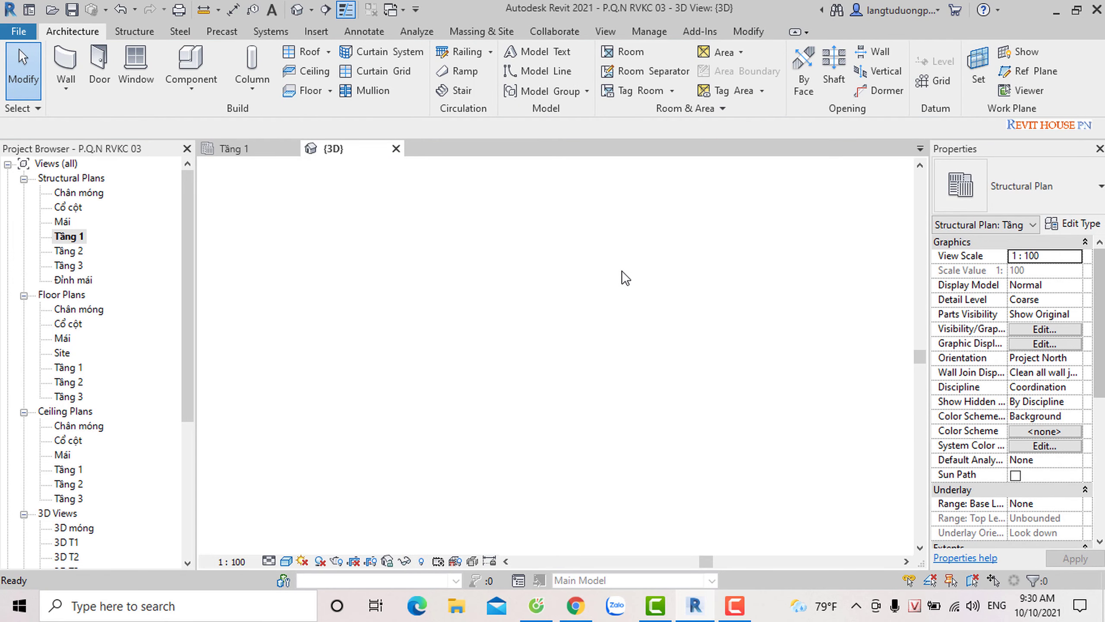
scroll(699, 503, "up", 3)
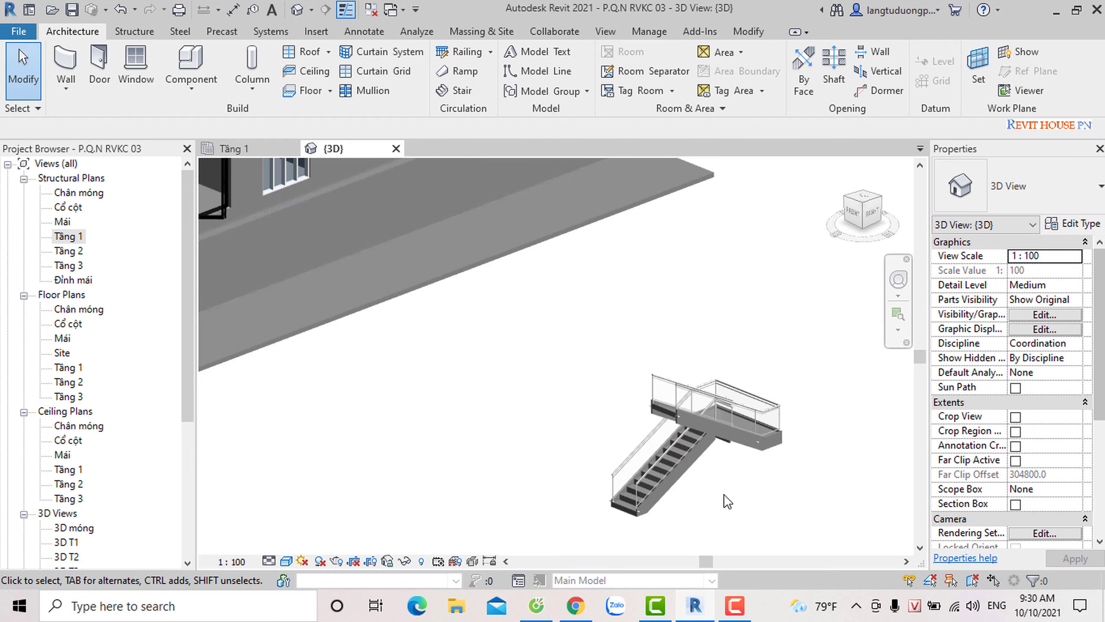
scroll(726, 505, "up", 3)
mouse_move(726, 506)
middle_mouse_down("shift")
mouse_move(439, 320)
mouse_move(587, 419)
mouse_move(732, 467)
middle_mouse_up("shift")
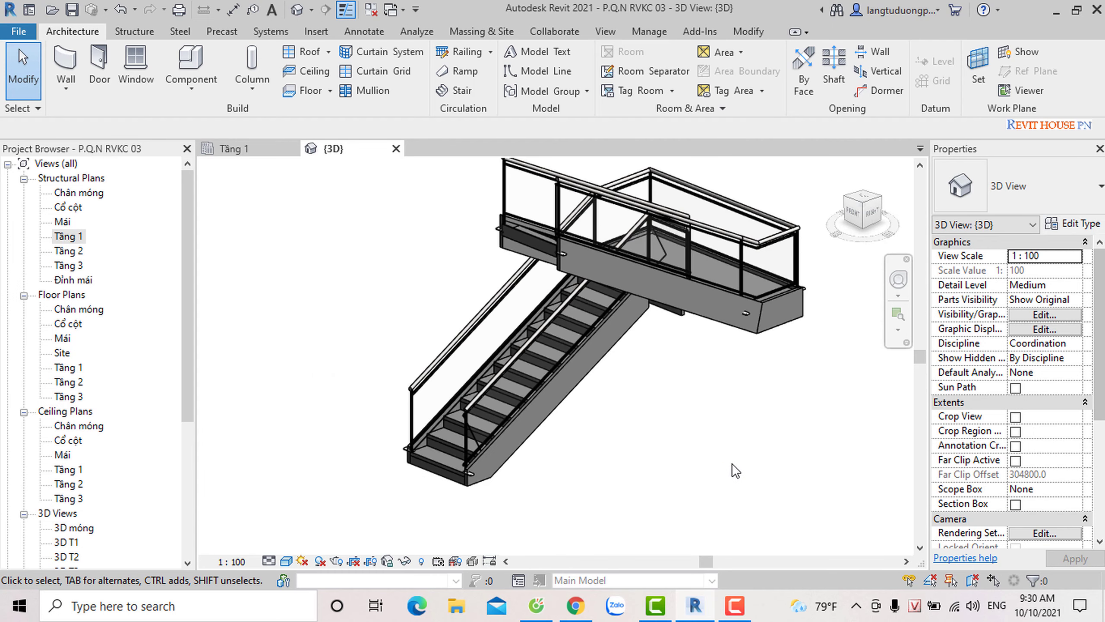
key("ctrl+z")
Step: Keep the Assembled Stair type, set Top Level to Tầng 3 and 46 desired risers
left_click(1035, 187)
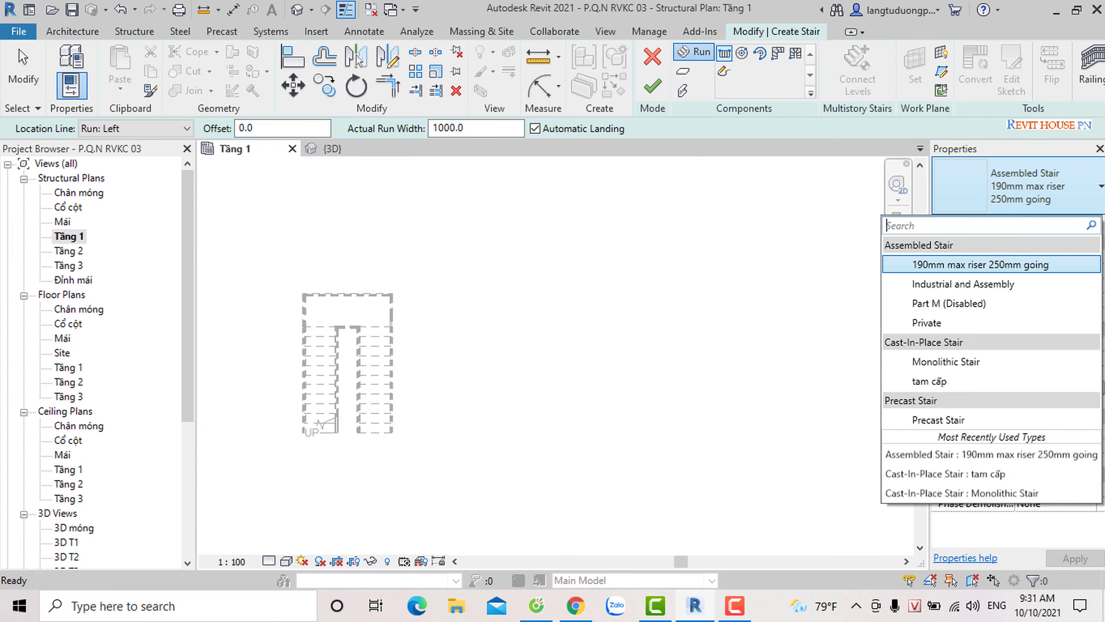
left_click(945, 265)
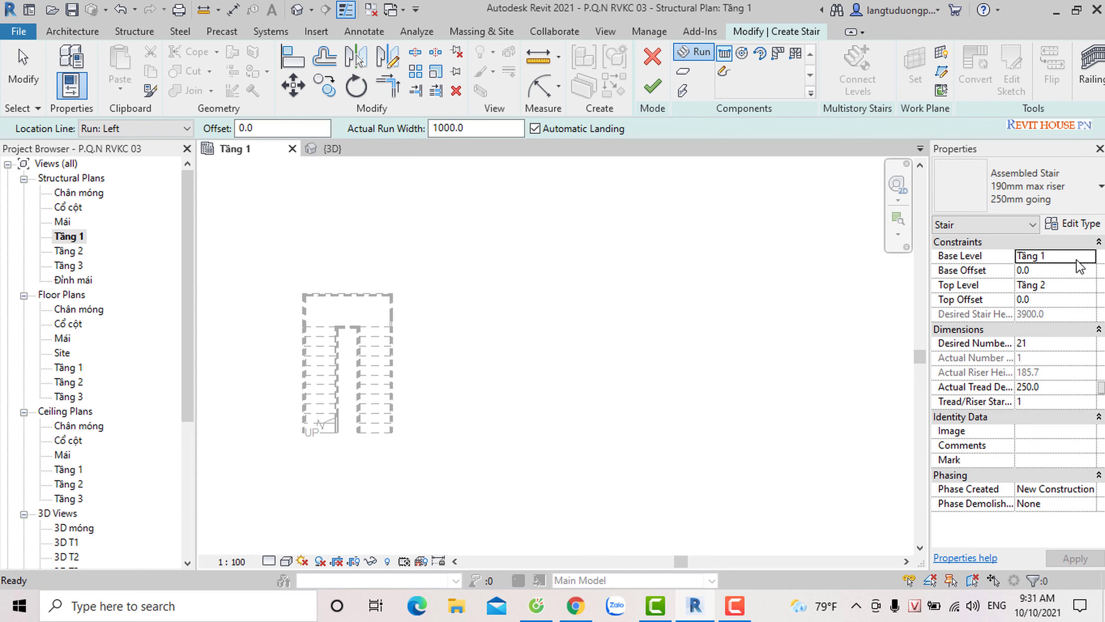
left_click(1074, 289)
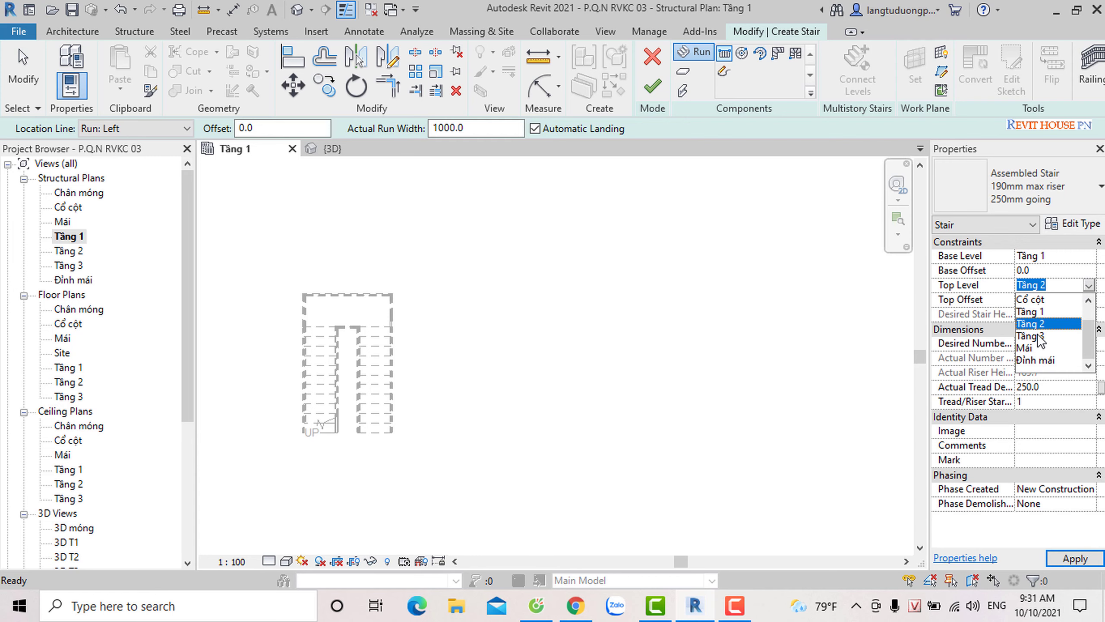
left_click(1038, 335)
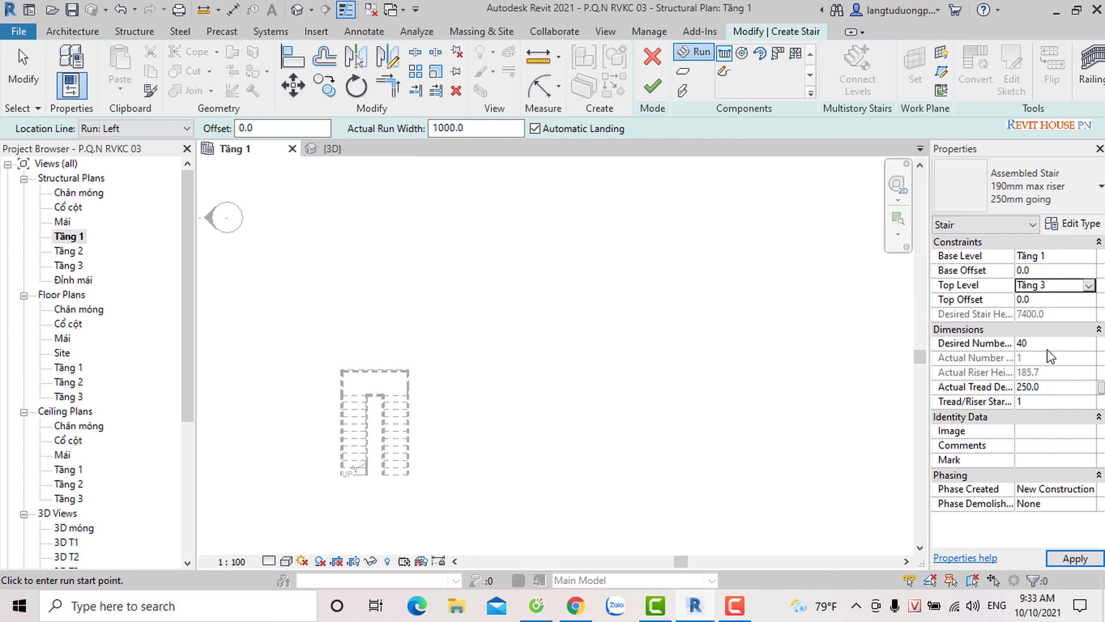
left_click(1066, 343)
type("46")
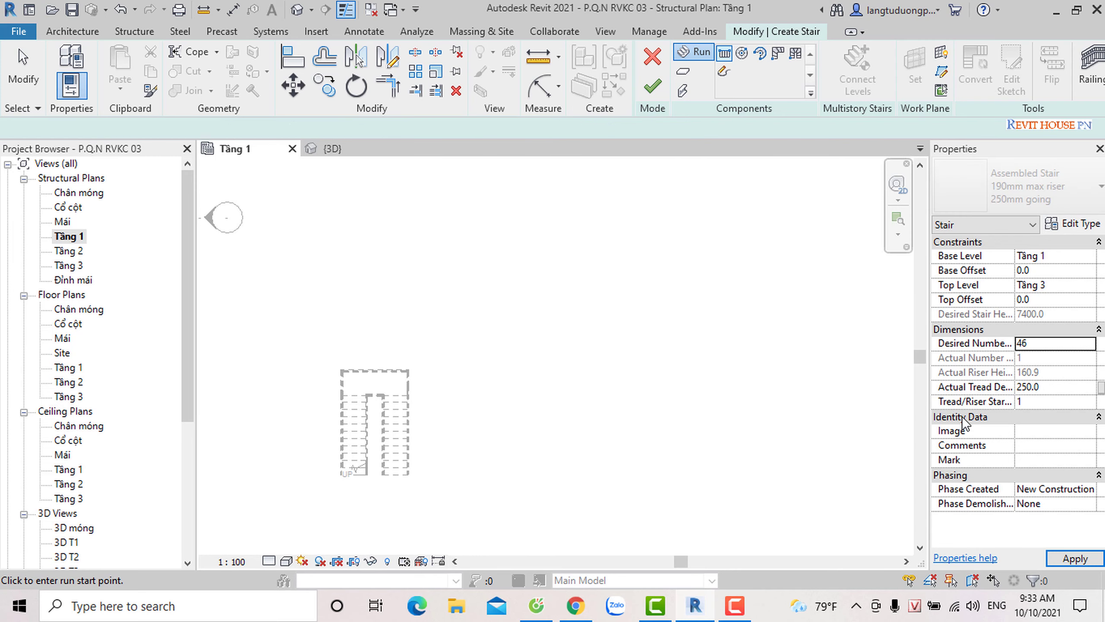
left_click(1048, 385)
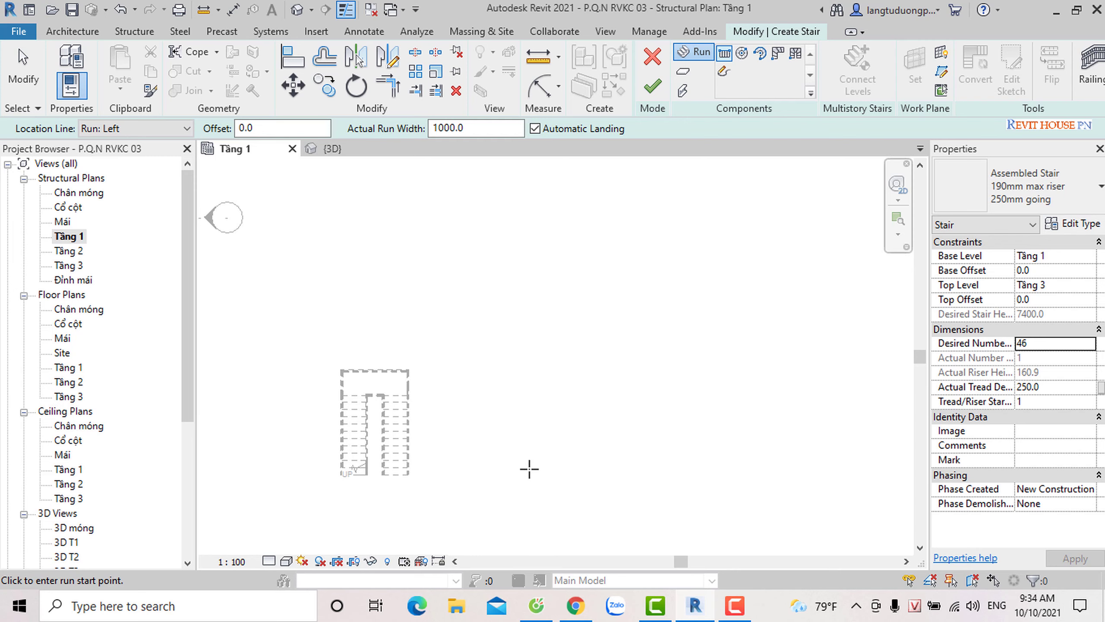
Step: Draw the first two offset runs, reaching 15 and then 30 risers
left_click(529, 469)
scroll(531, 396, "up", 2)
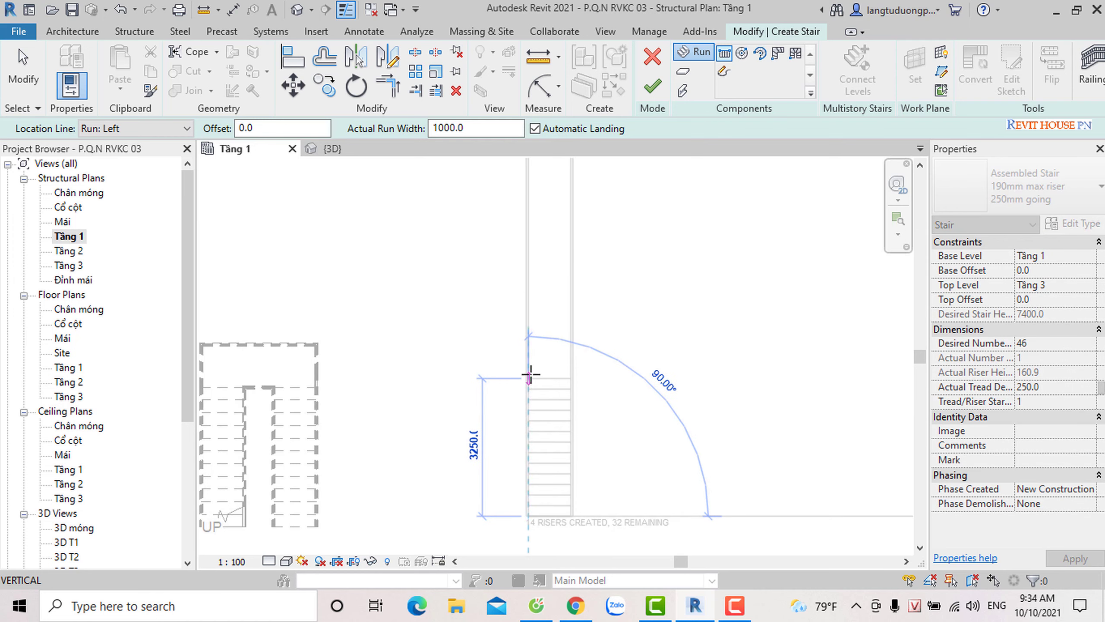
left_click(529, 368)
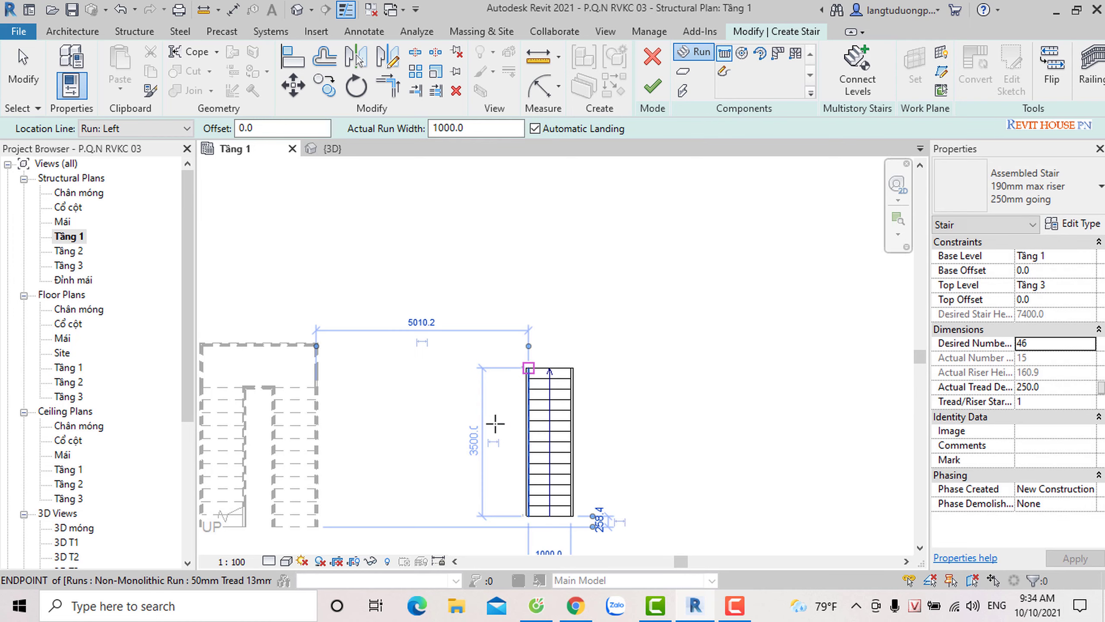
scroll(495, 423, "down", 2)
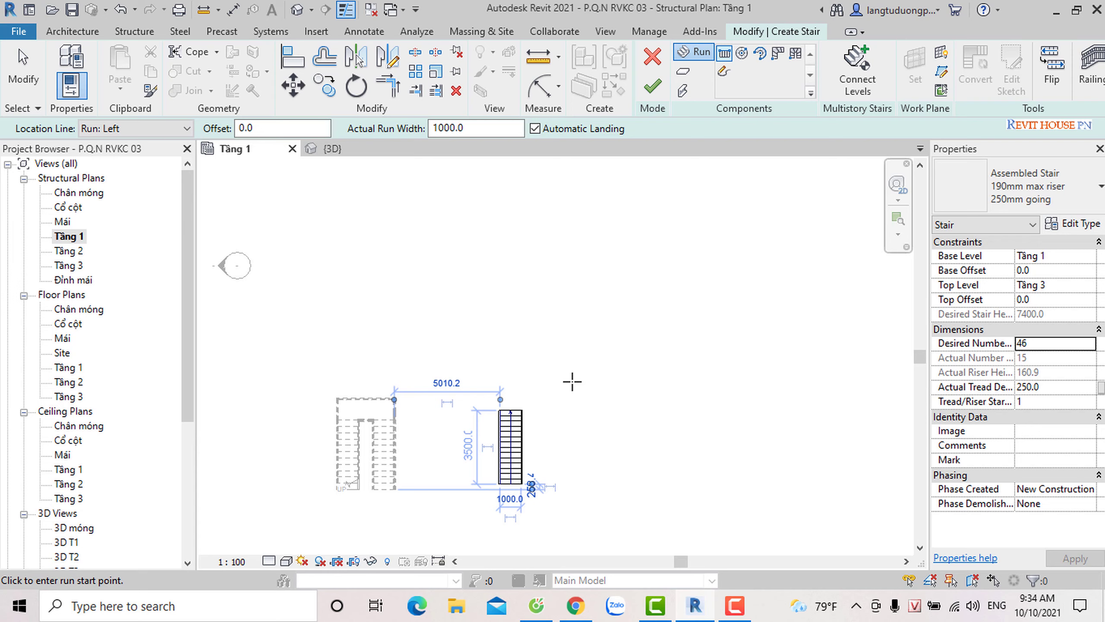
left_click(572, 381)
scroll(573, 328, "up", 1)
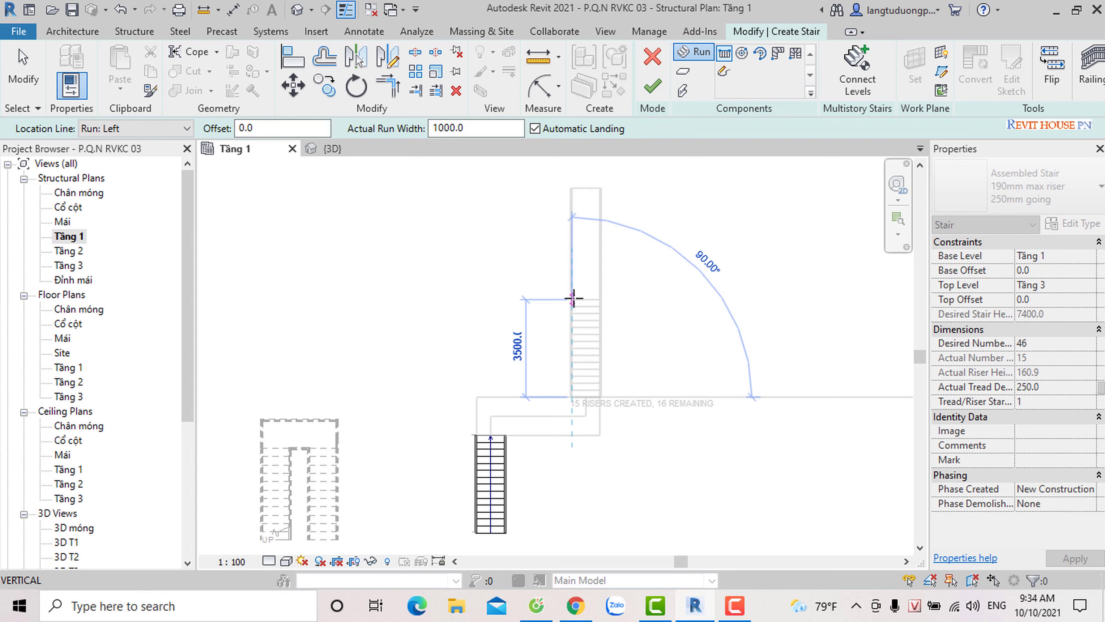
left_click(573, 298)
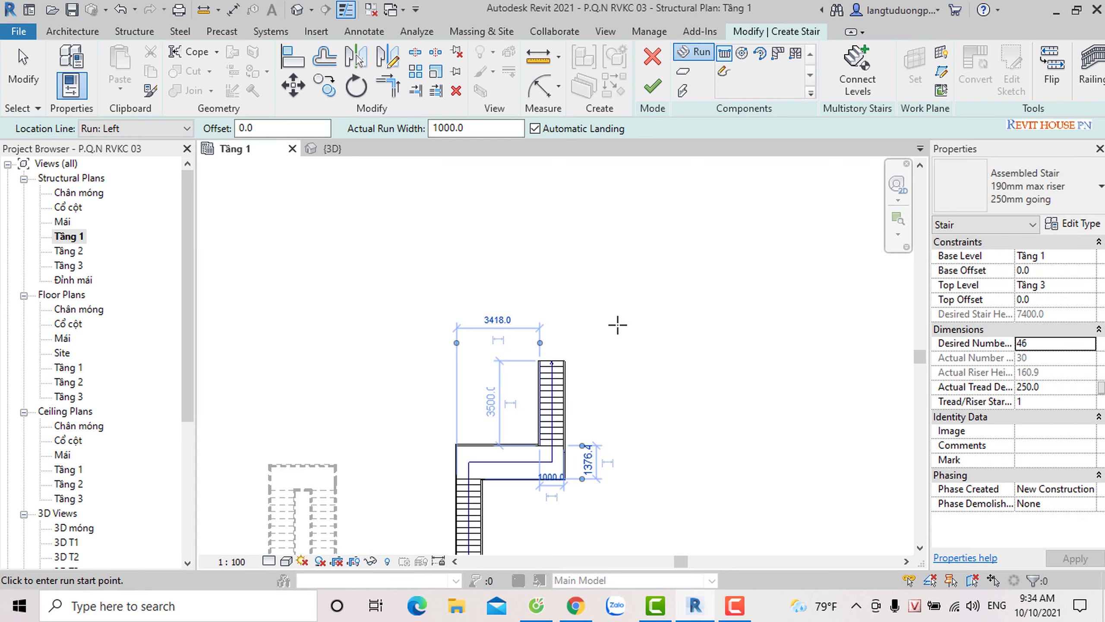
Step: Add the third run above the landing and stop placing further runs
left_click(615, 332)
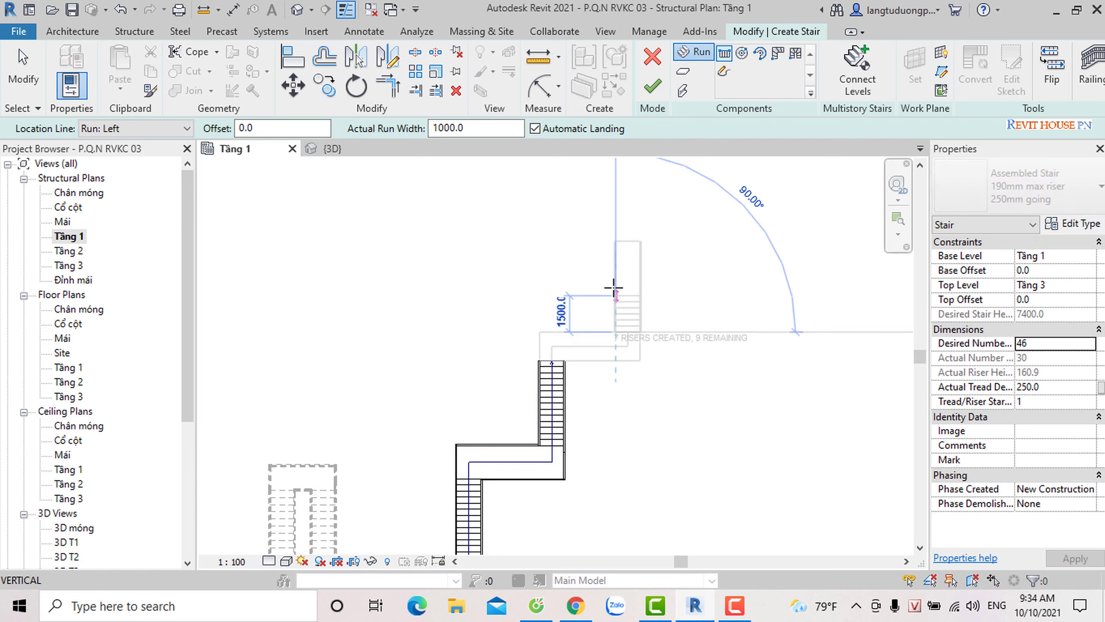
scroll(612, 270, "up", 1)
scroll(613, 257, "up", 1)
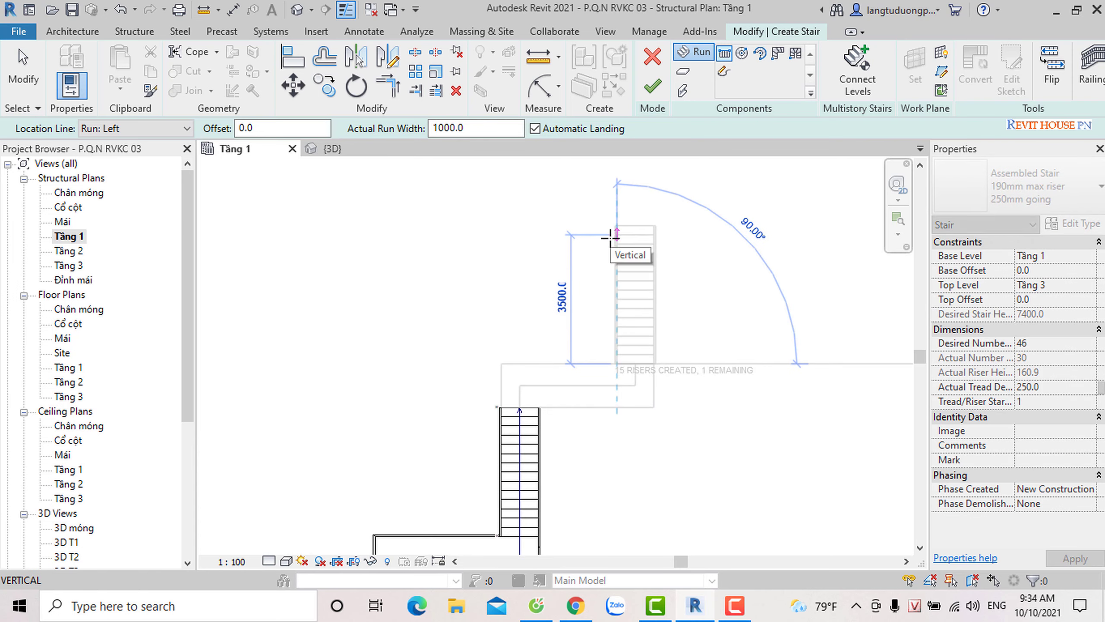
left_click(610, 238)
key("Escape")
scroll(673, 217, "down", 2)
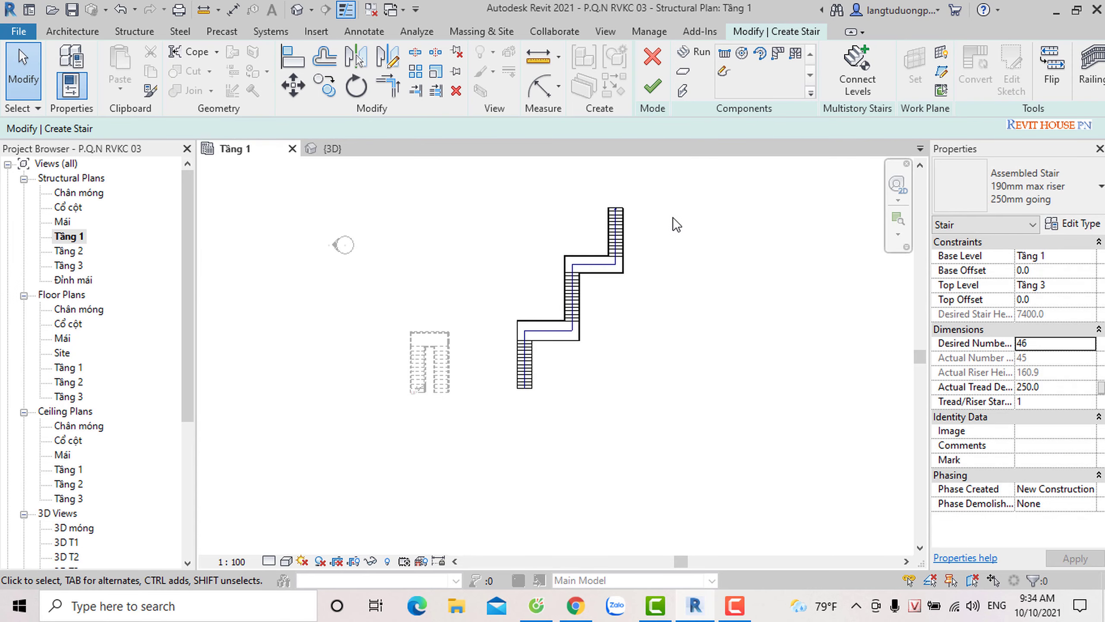
Step: Finish the zigzag stair, then orbit and zoom in 3D to check its runs, landings and railings
left_click(653, 86)
left_click(343, 149)
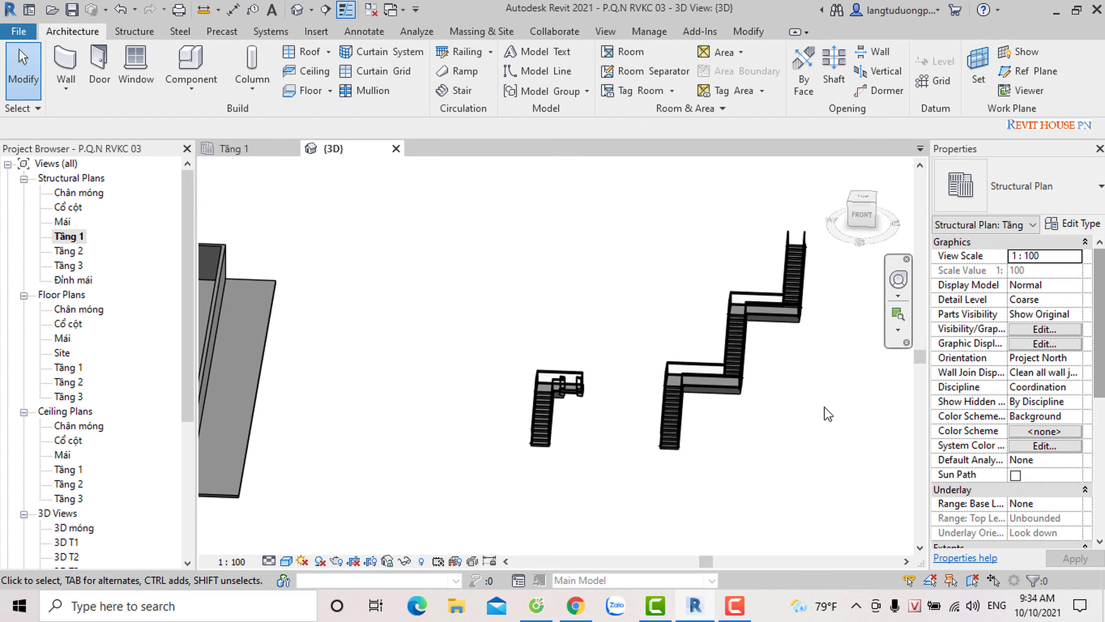
middle_click_drag(600, 391, 607, 474, "shift")
scroll(607, 474, "up", 3)
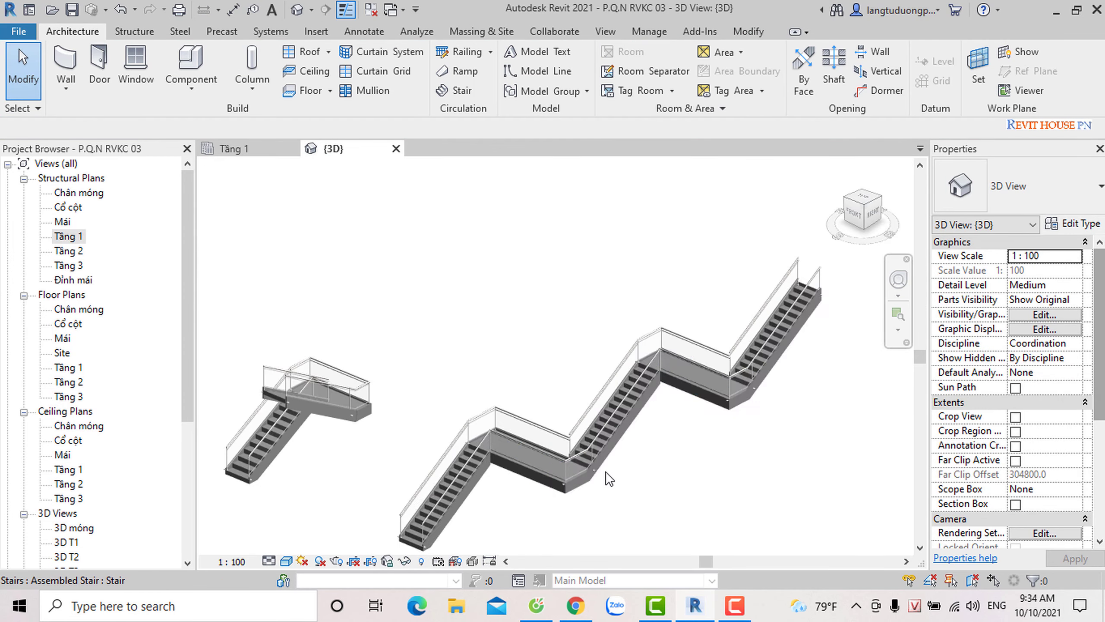
scroll(592, 489, "up", 3)
scroll(637, 460, "down", 2)
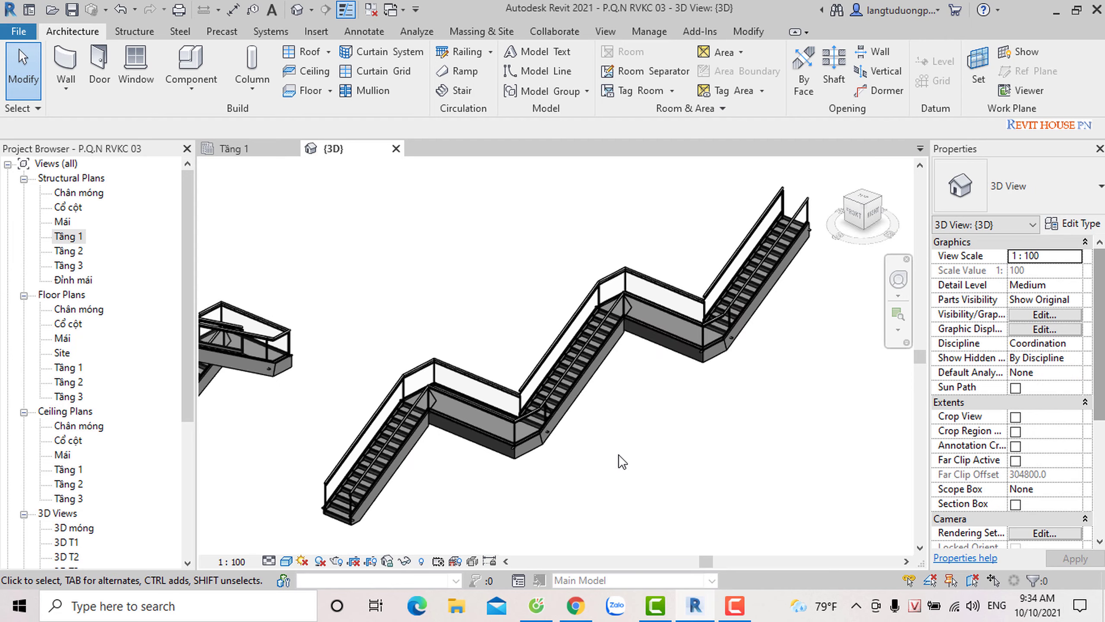
scroll(528, 470, "up", 3)
scroll(541, 416, "down", 2)
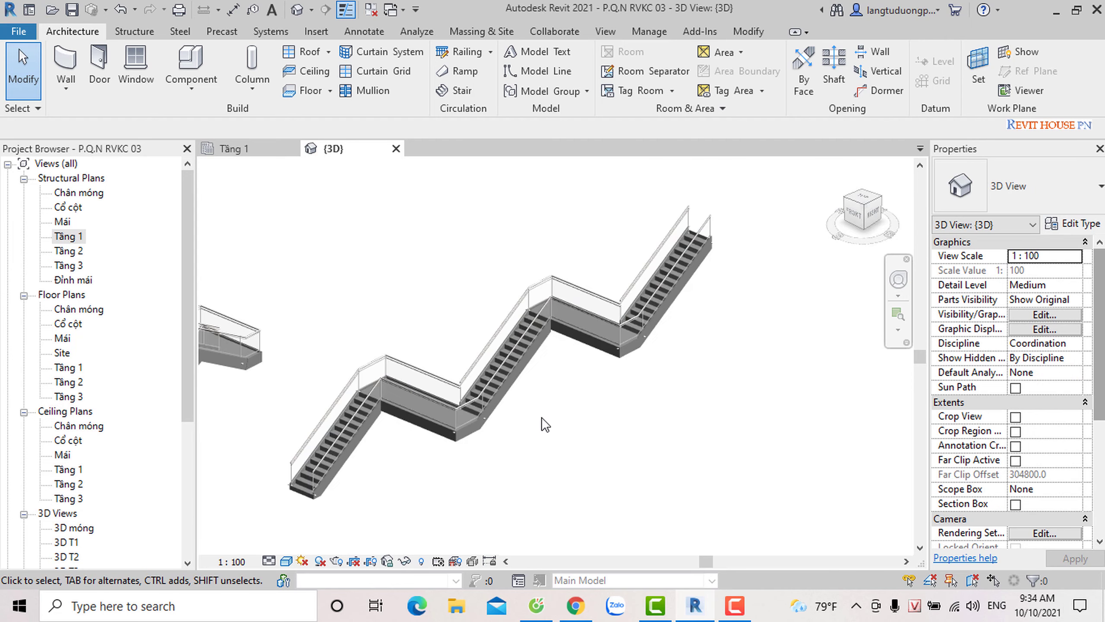
scroll(569, 399, "up", 2)
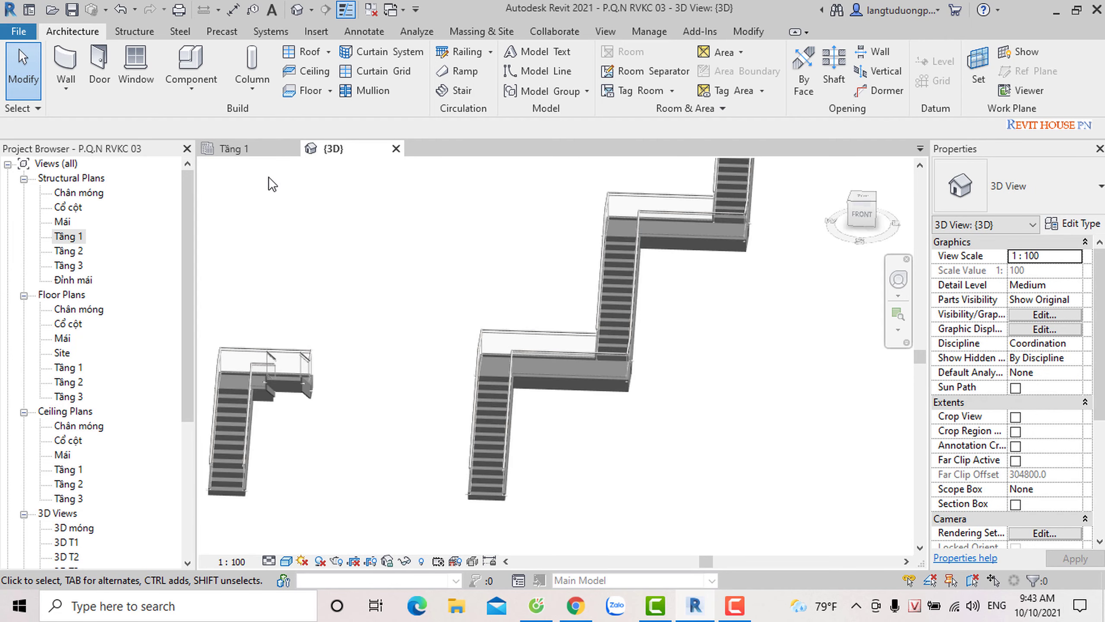
Step: On Tầng 1, flip the U-shaped stair so it rises from the right-hand run
left_click(259, 152)
left_click(473, 468)
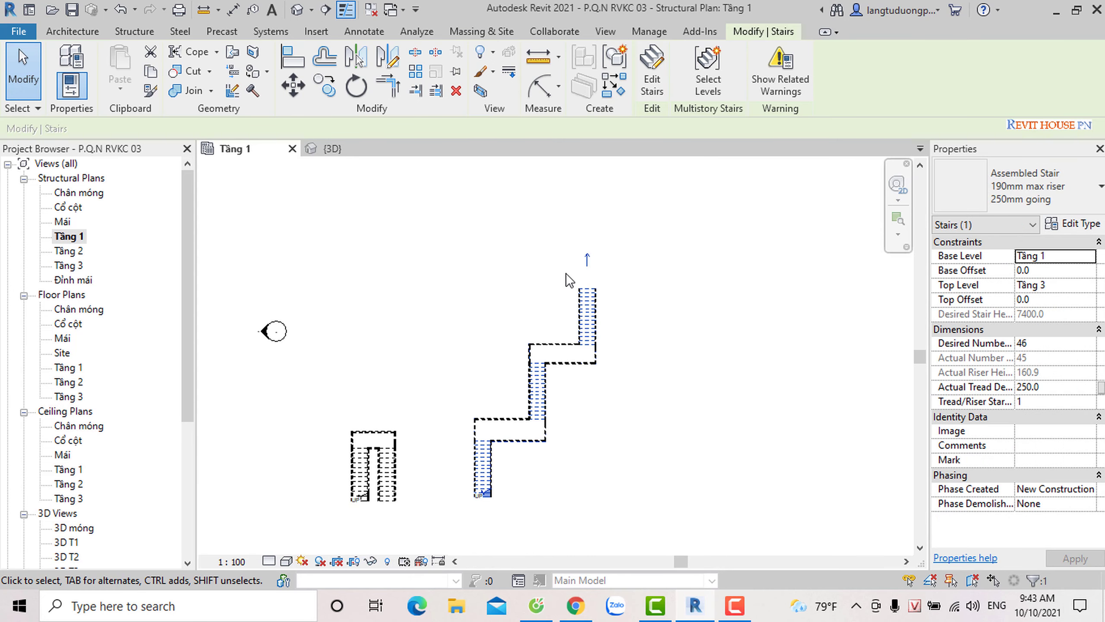
scroll(389, 495, "up", 2)
left_click(465, 452)
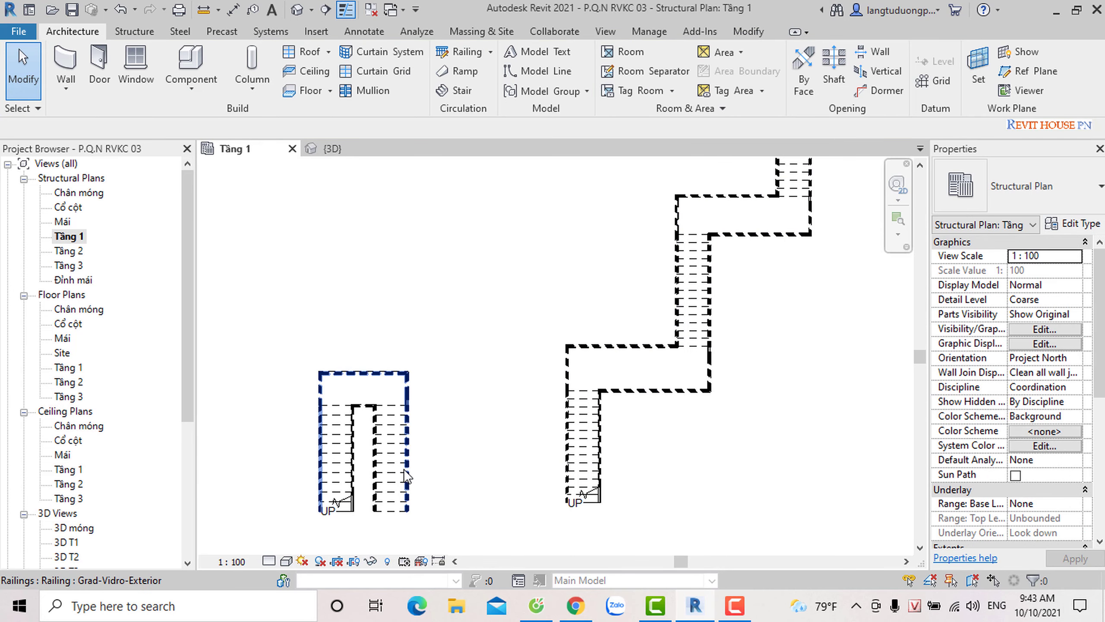
left_click(408, 492)
scroll(424, 505, "up", 3)
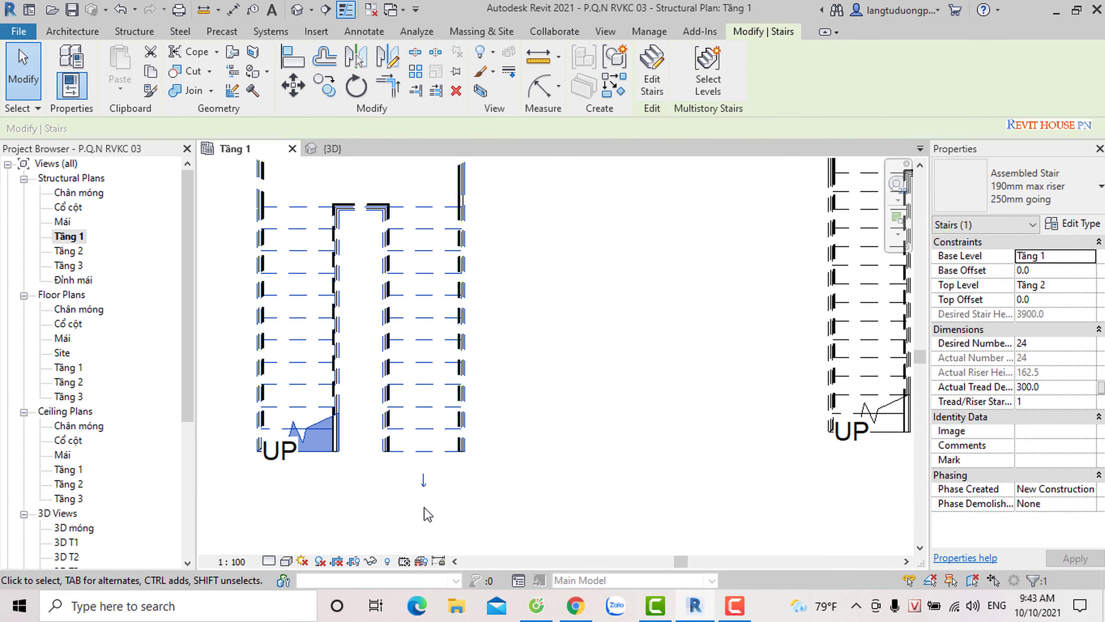
left_click(424, 481)
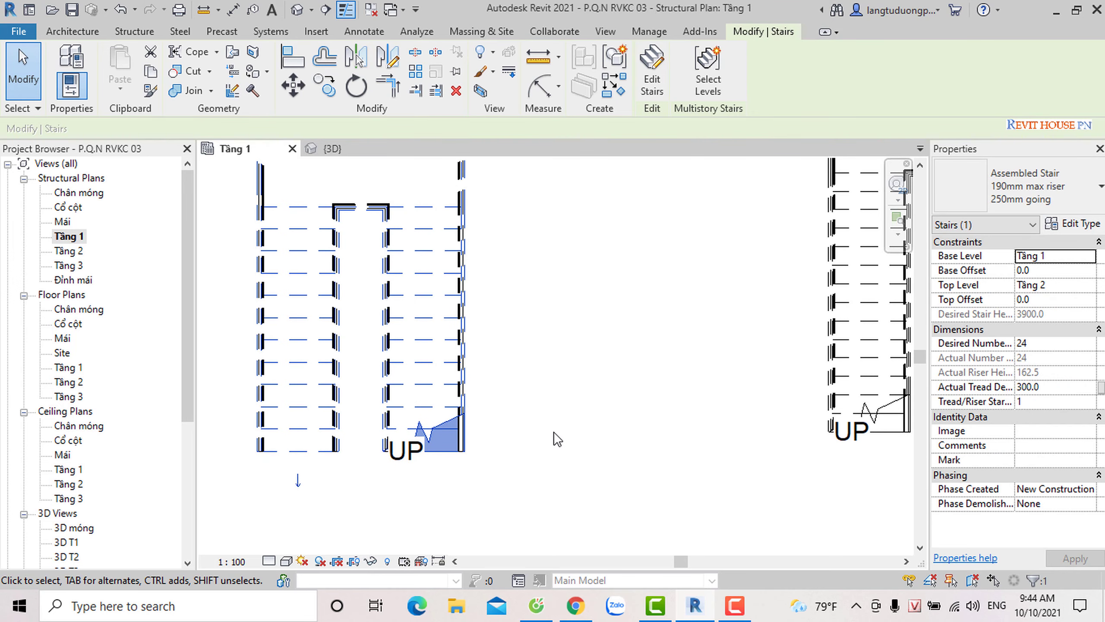
key("Escape")
Step: Check the flipped U-shaped stair in the {3D} view
left_click(331, 149)
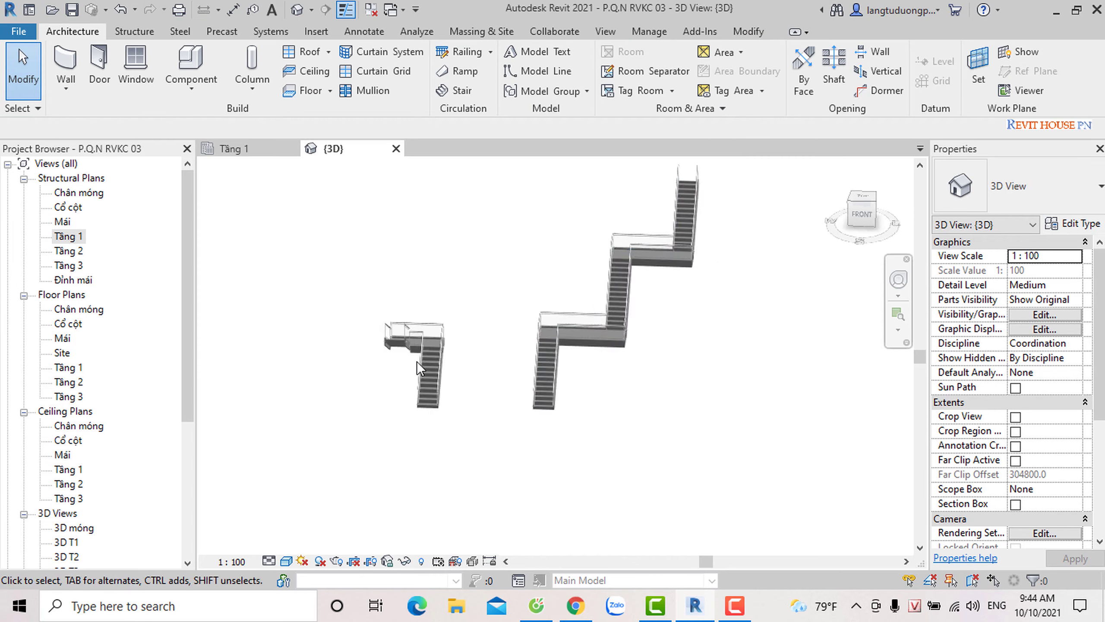
scroll(416, 361, "up", 3)
scroll(458, 302, "down", 3)
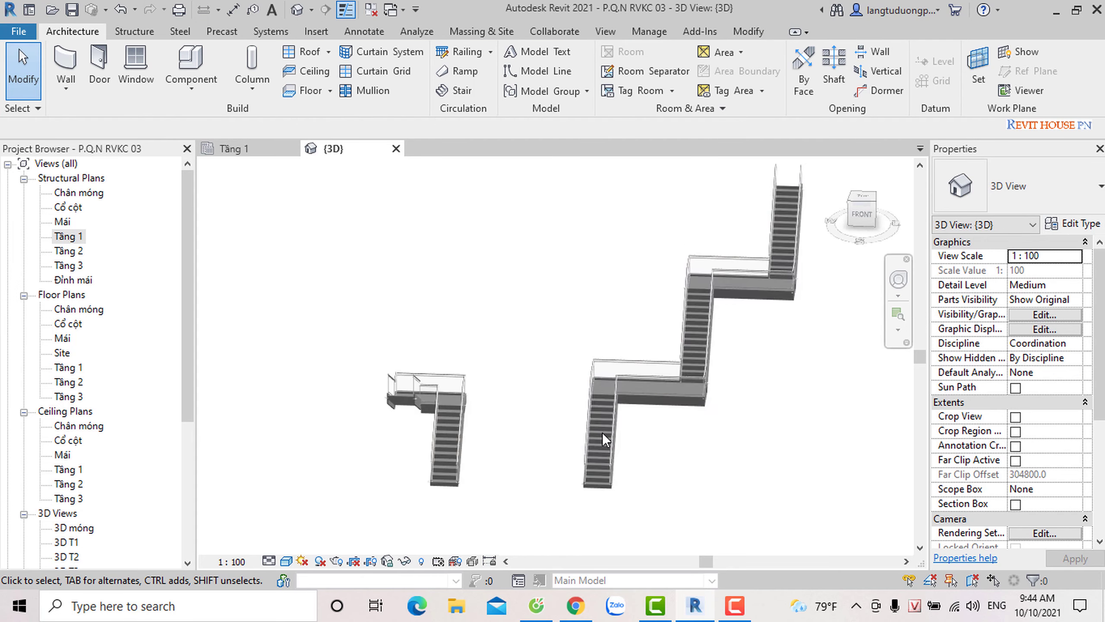
Step: Start a new stair on Tầng 1 and draw a straight 21-riser run
left_click(260, 153)
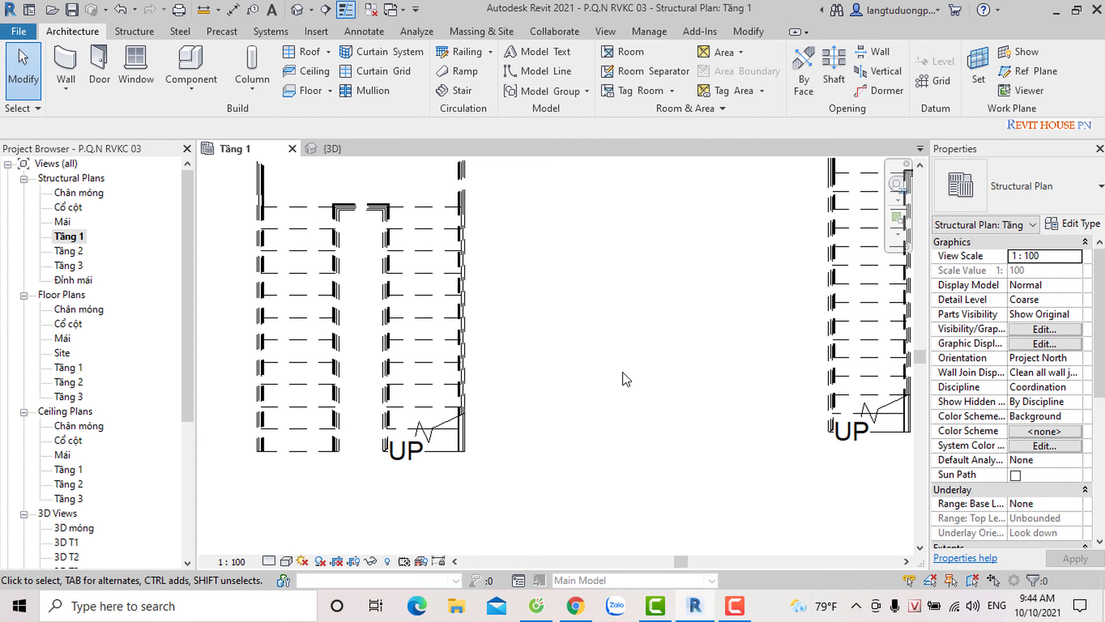
scroll(624, 378, "down", 2)
scroll(510, 434, "down", 1)
scroll(468, 414, "down", 1)
scroll(617, 284, "up", 3)
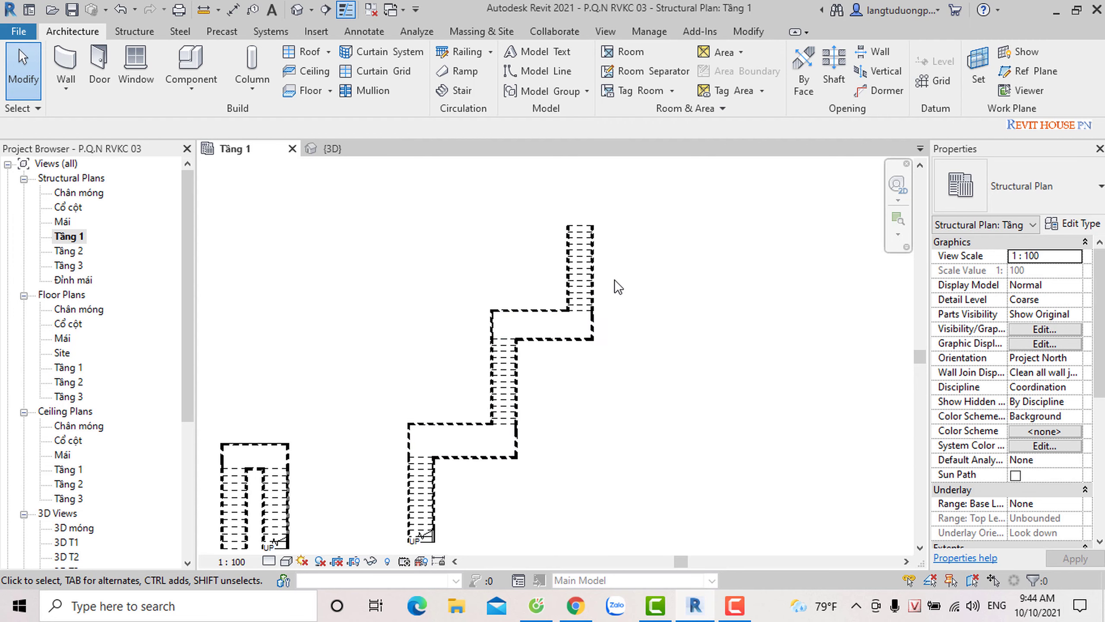
scroll(476, 250, "down", 1)
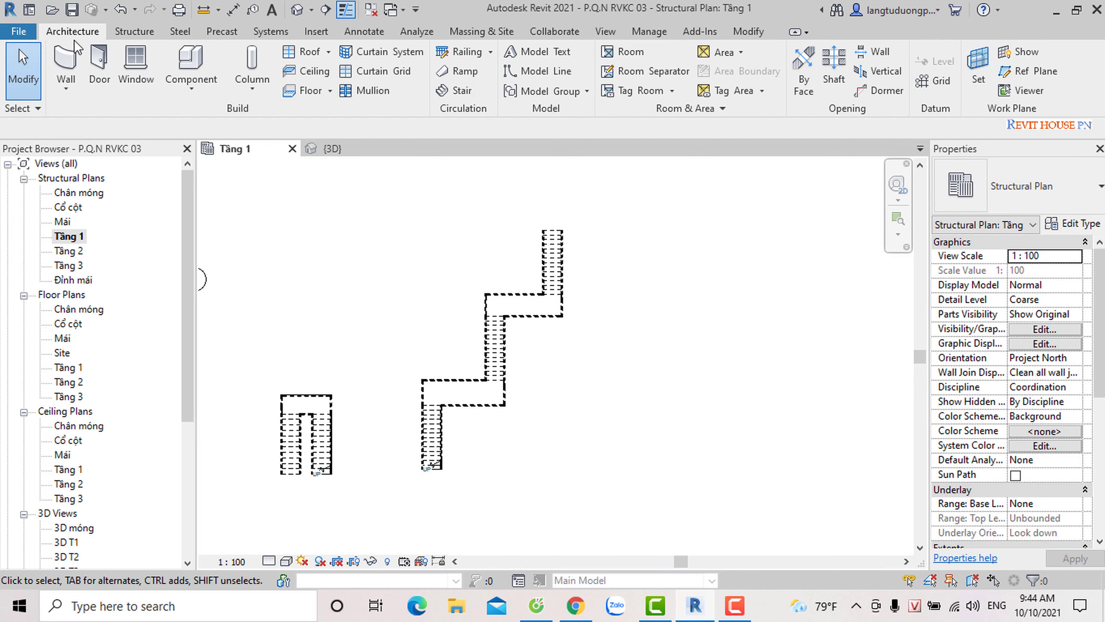
left_click(456, 90)
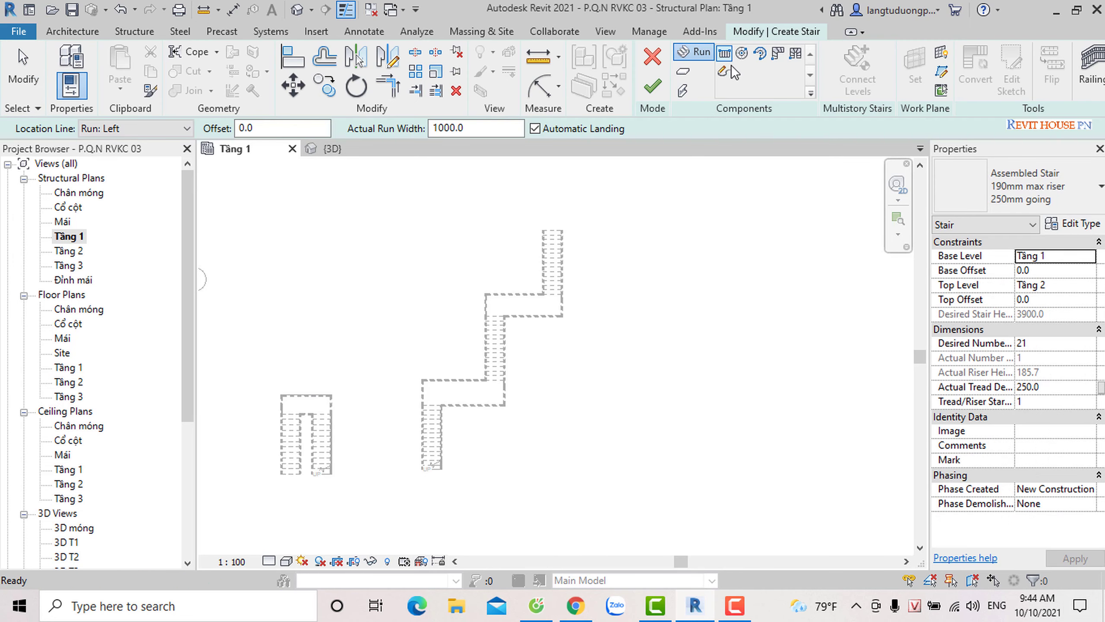
left_click(725, 54)
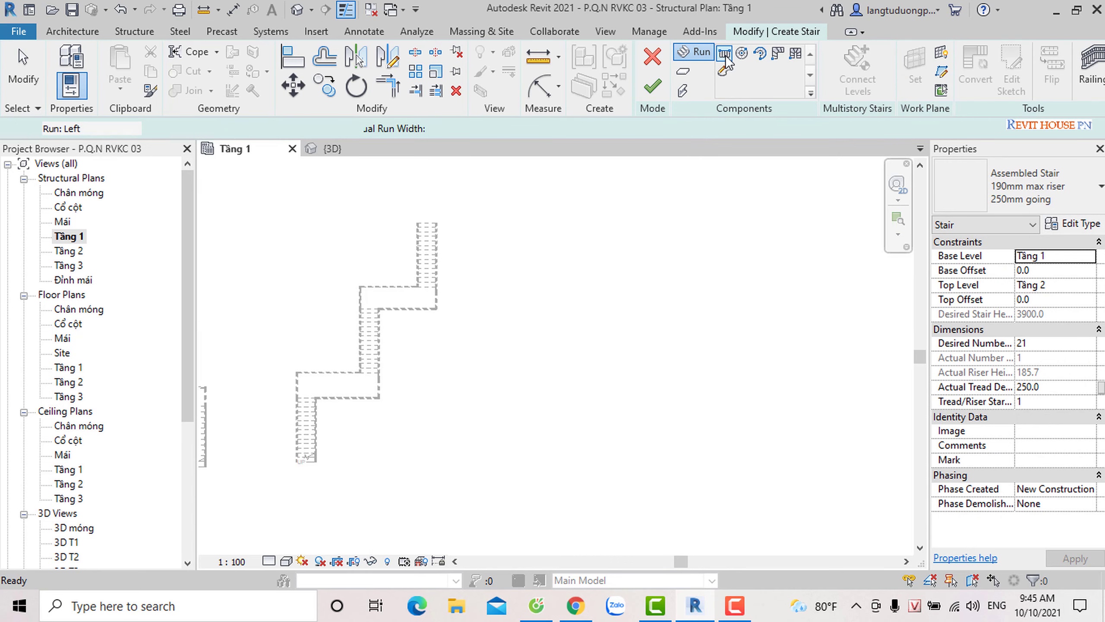
left_click(558, 456)
left_click(557, 289)
key("Escape")
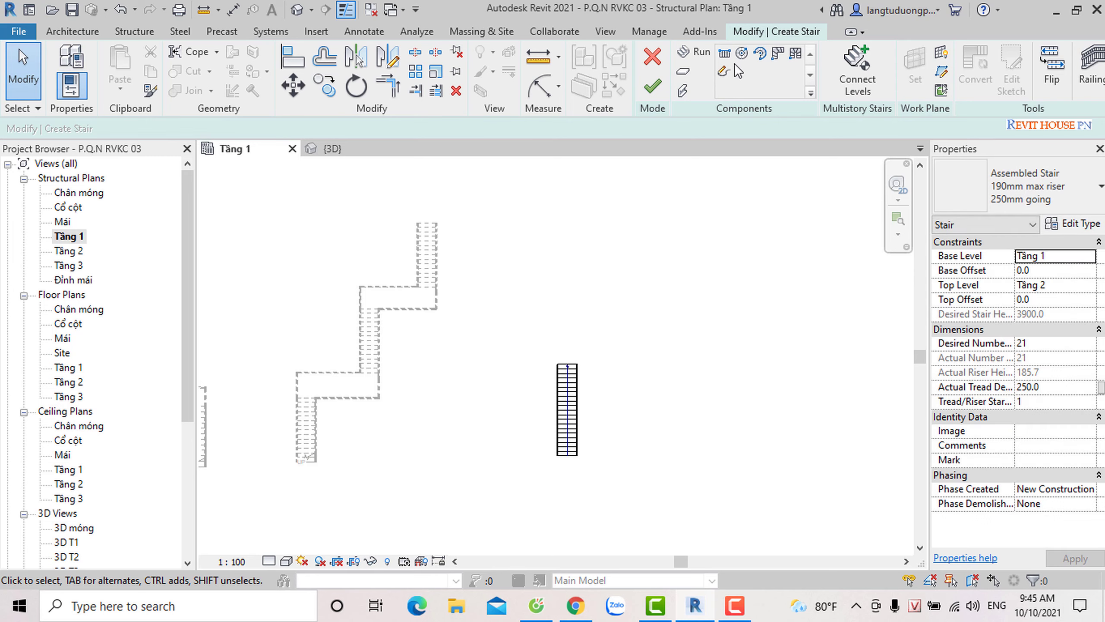
Step: Add a full-step spiral run of 21 risers at about 900 radius
left_click(742, 54)
left_click(535, 404)
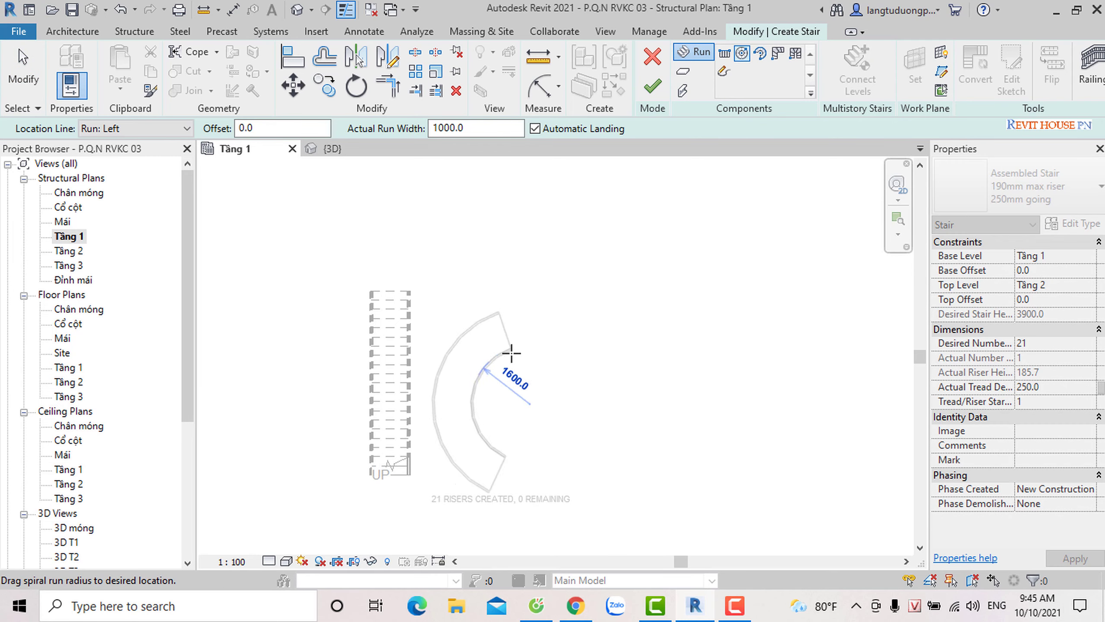
left_click(532, 379)
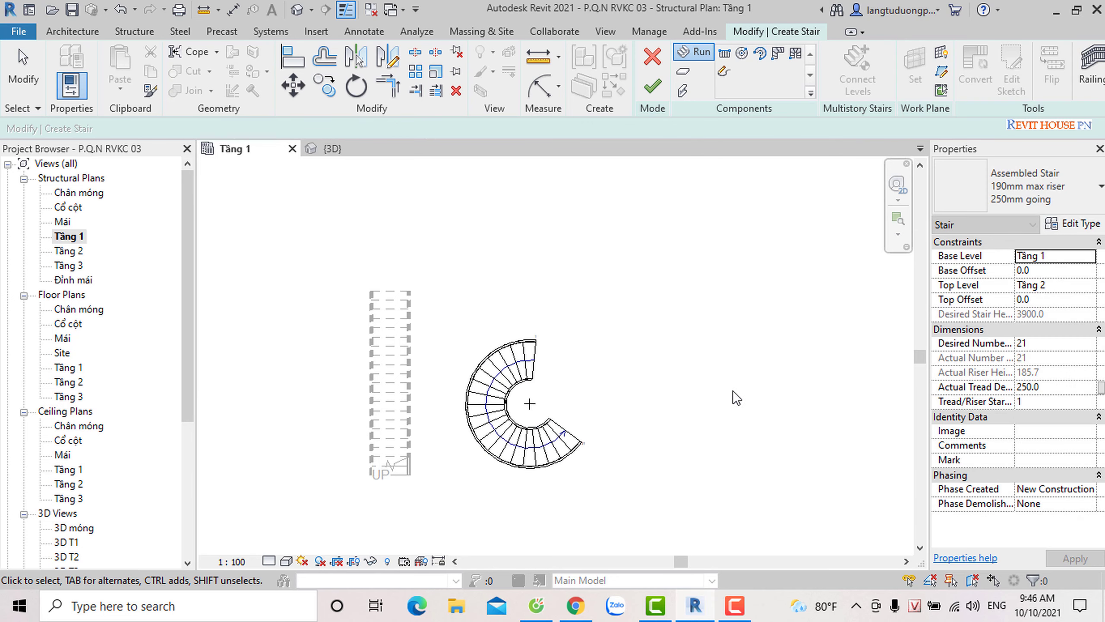
Step: Finish the spiral stair and view it in {3D}
left_click(652, 85)
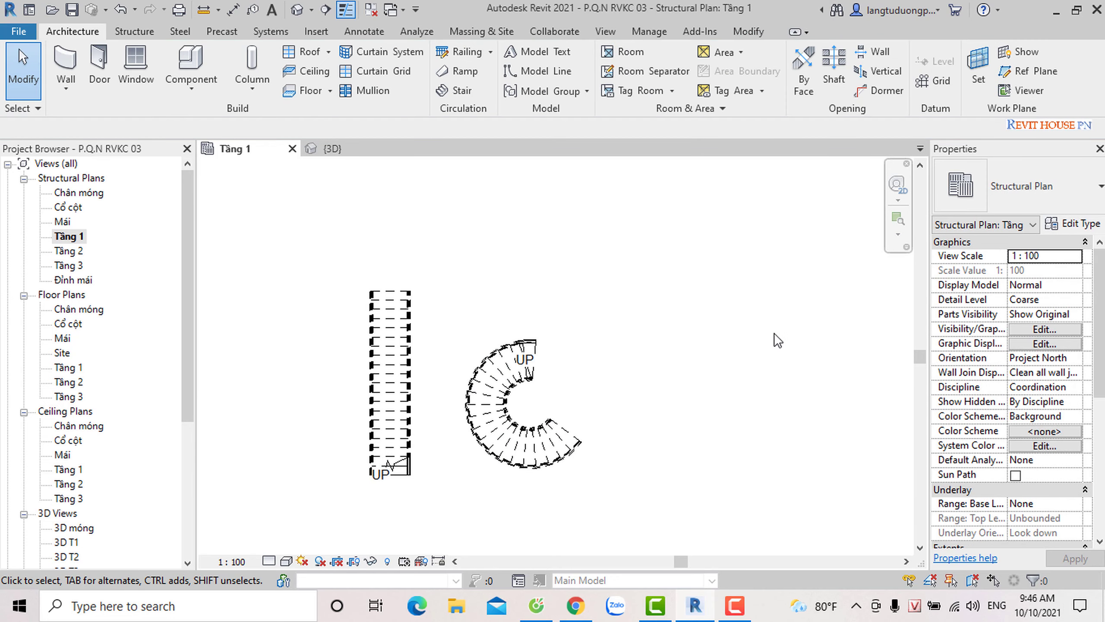
left_click(333, 149)
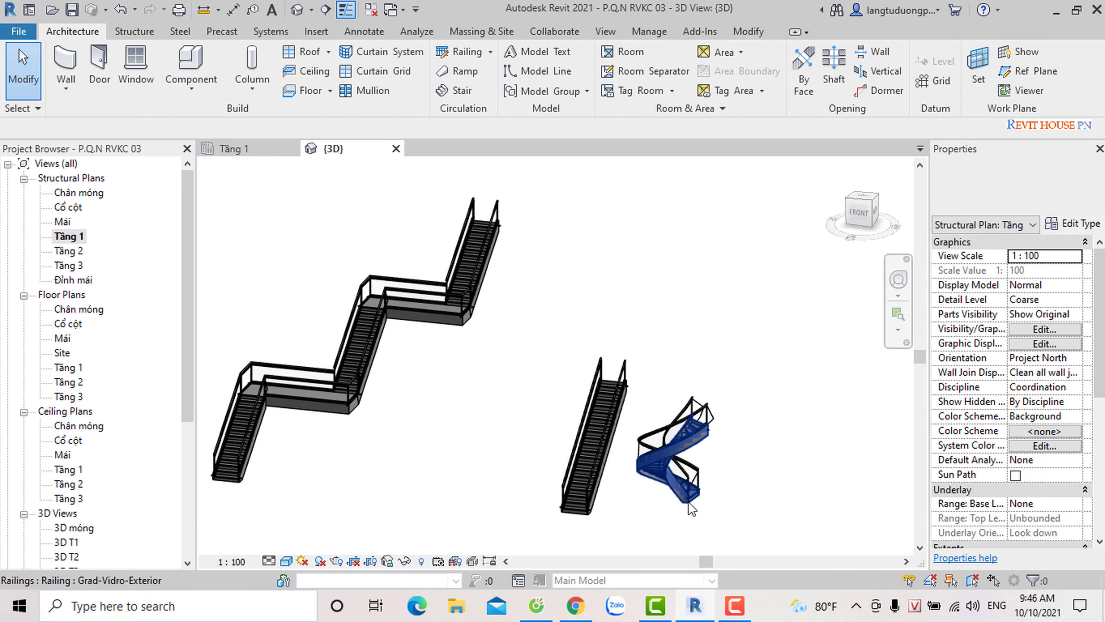
mouse_move(703, 451)
middle_mouse_down("shift")
mouse_move(668, 324)
mouse_move(575, 195)
middle_mouse_up("shift")
scroll(757, 407, "down", 2)
Step: Orbit and zoom around the straight, spiral and U-shaped stairs
mouse_move(757, 407)
middle_mouse_down("shift")
mouse_move(698, 434)
mouse_move(720, 495)
middle_mouse_up("shift")
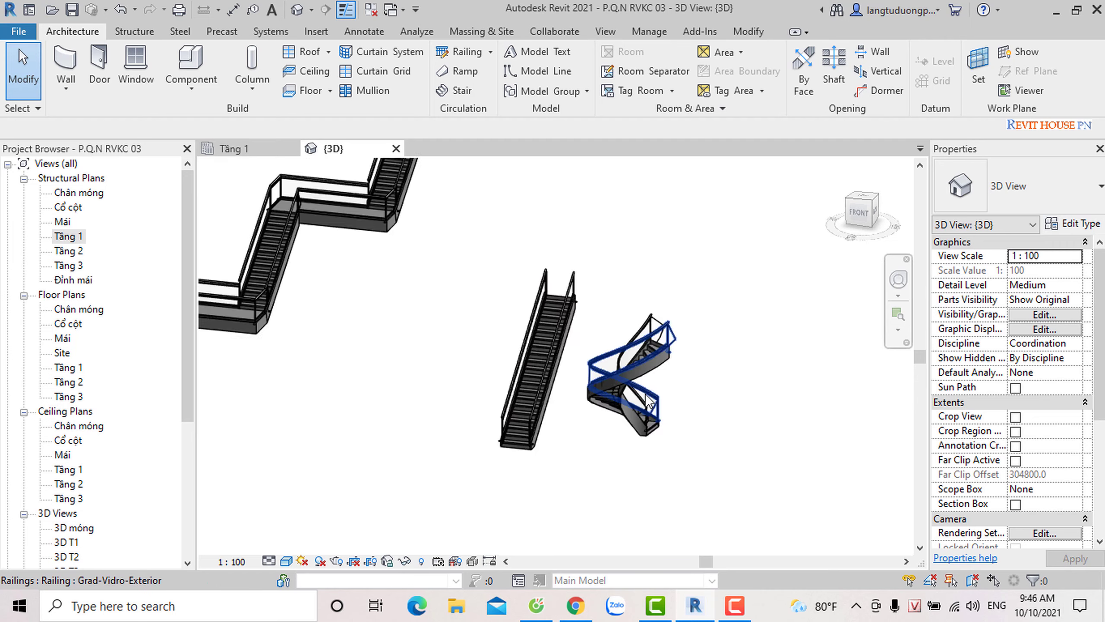
scroll(713, 247, "down", 2)
scroll(732, 379, "down", 2)
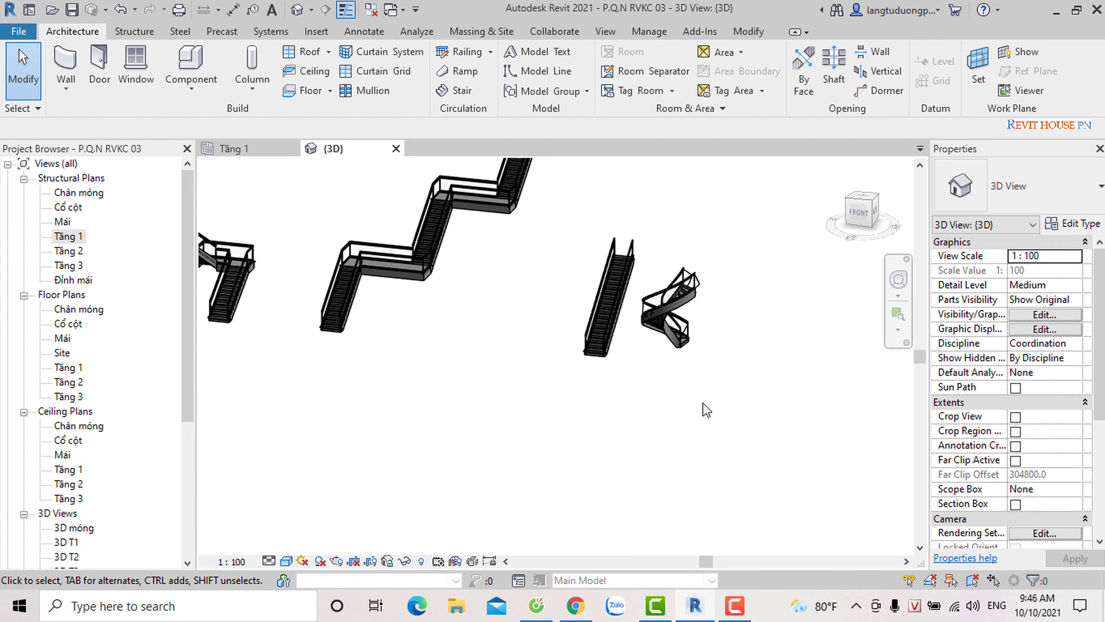
scroll(624, 390, "down", 3)
scroll(637, 434, "up", 1)
scroll(576, 402, "up", 2)
scroll(575, 373, "up", 2)
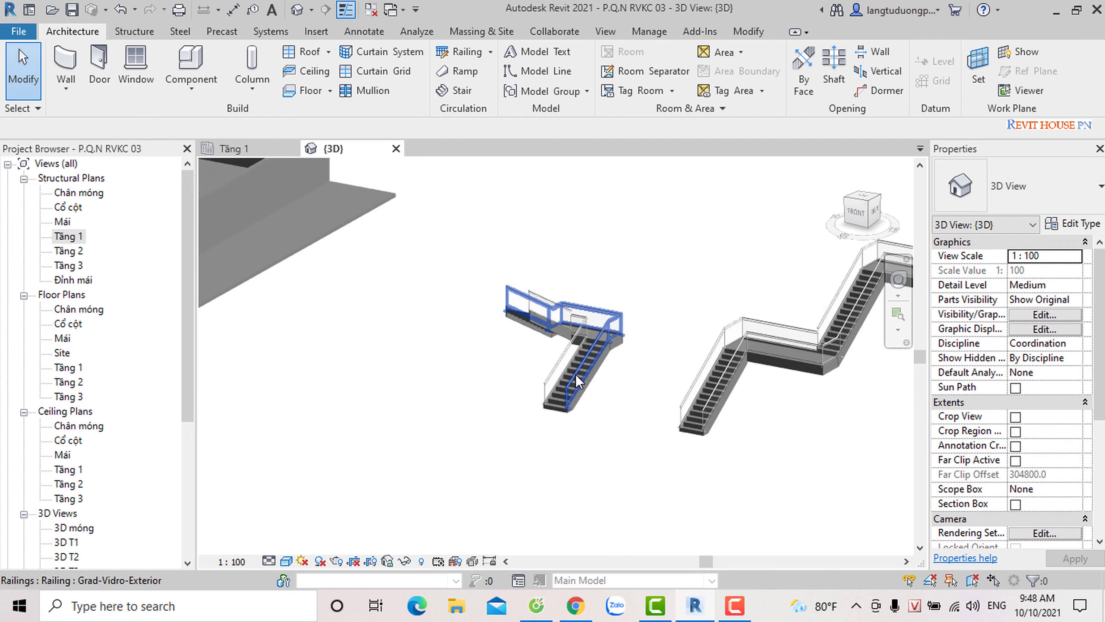
scroll(575, 373, "up", 3)
scroll(603, 365, "up", 1)
scroll(594, 382, "up", 2)
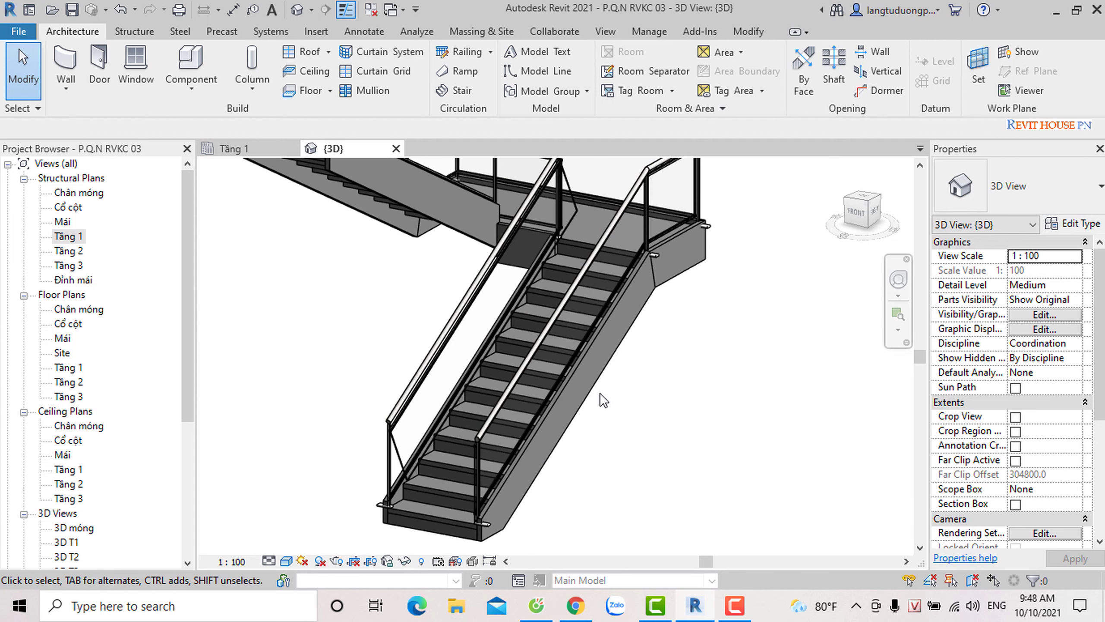
scroll(601, 392, "down", 2)
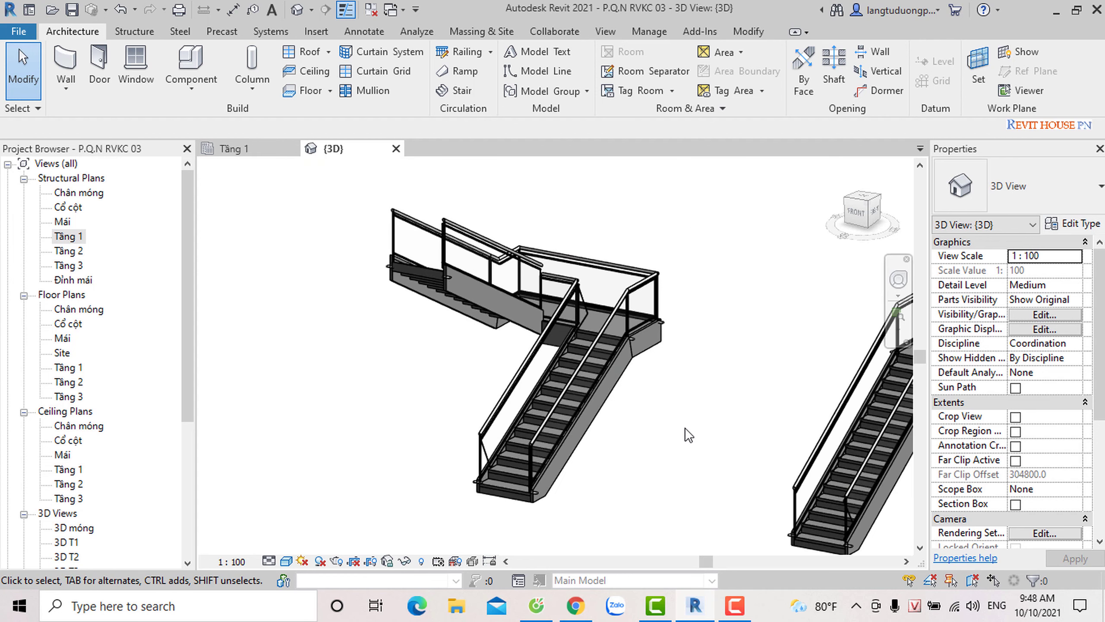
Step: Change the assembled stair to the Monolithic Stair type
left_click(625, 370)
left_click(1027, 186)
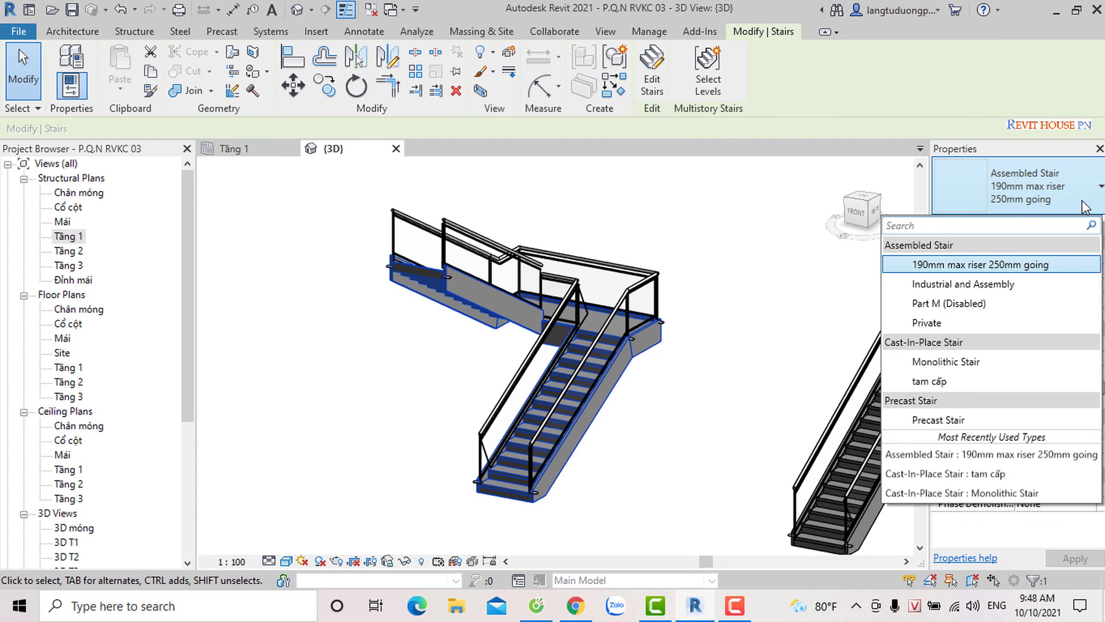
left_click(936, 362)
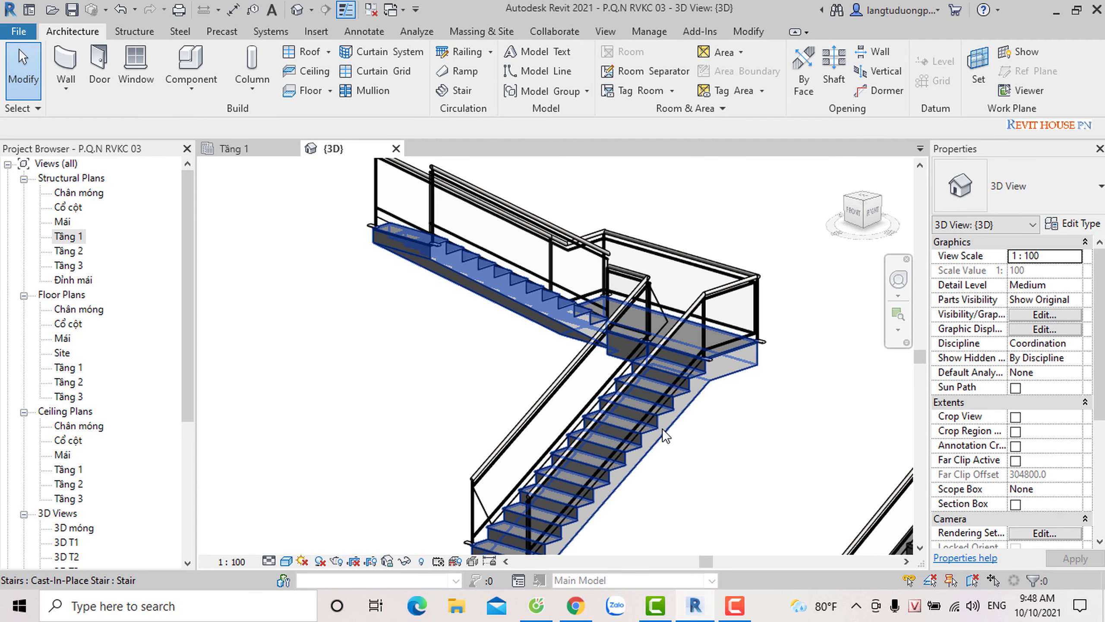
Step: Duplicate the stair type as a new cast-in-place type named 'stair ĐBTTC'
left_click(569, 385)
left_click(1075, 224)
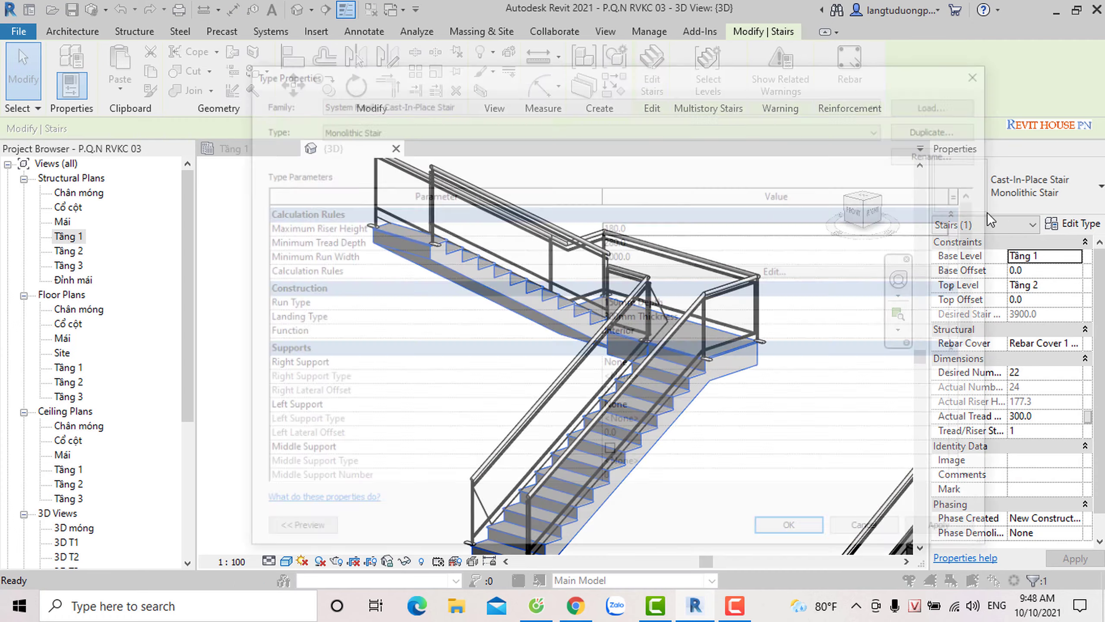
left_click(943, 127)
type("stair ĐBTTC")
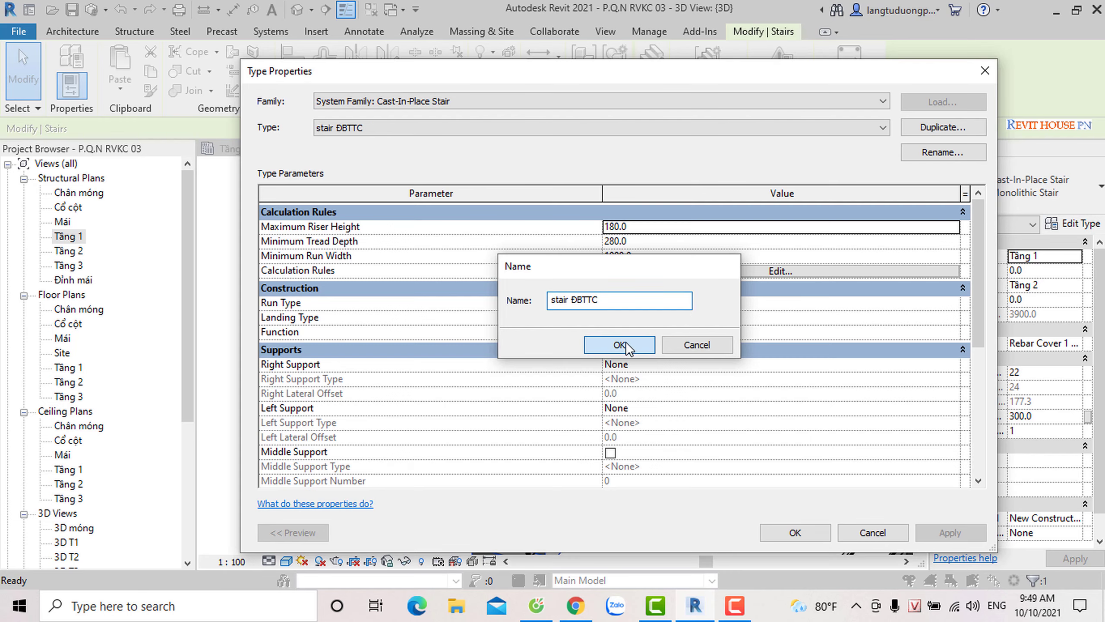
left_click(609, 346)
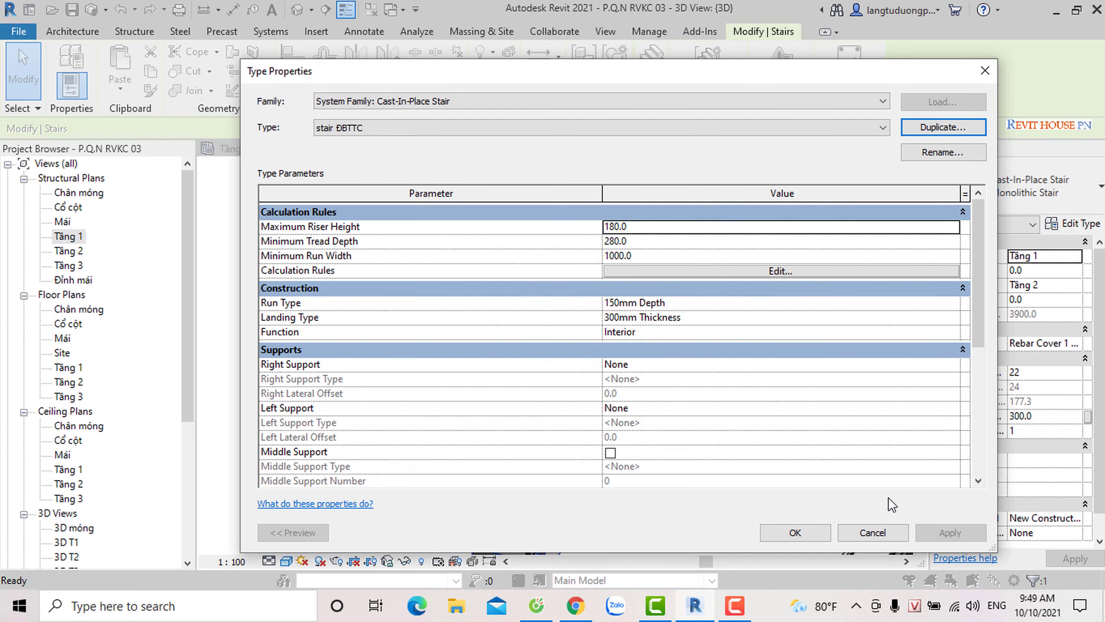
left_click(795, 532)
Step: Deselect the stair and zoom the view to review the result
left_click(363, 350)
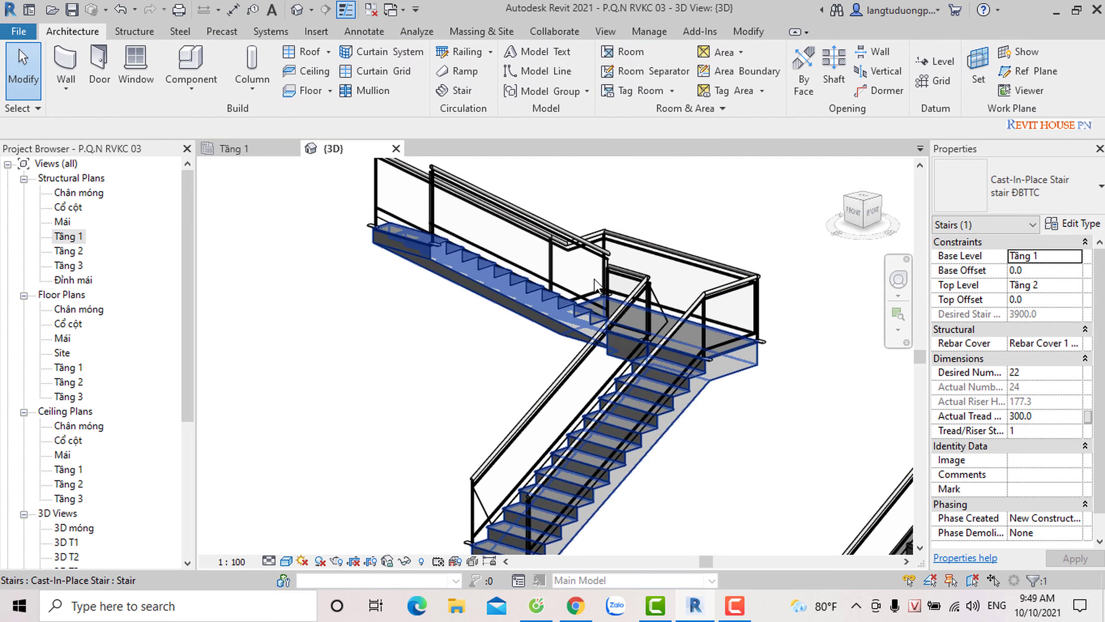
left_click(556, 340)
scroll(766, 300, "down", 2)
scroll(685, 387, "down", 2)
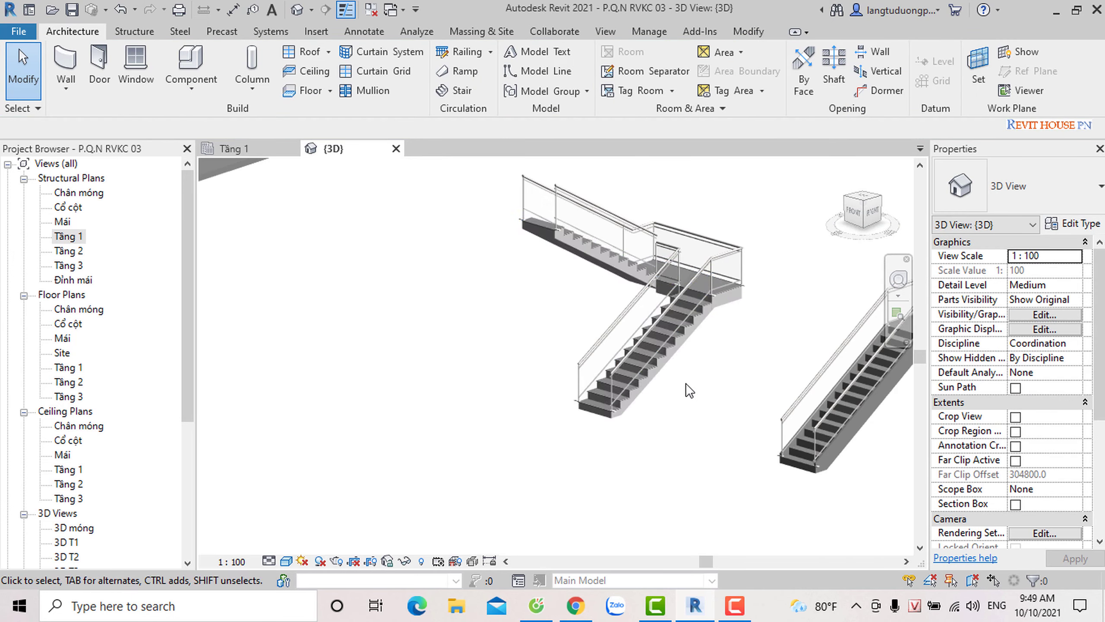
scroll(736, 276, "up", 5)
scroll(821, 425, "down", 3)
scroll(860, 420, "up", 3)
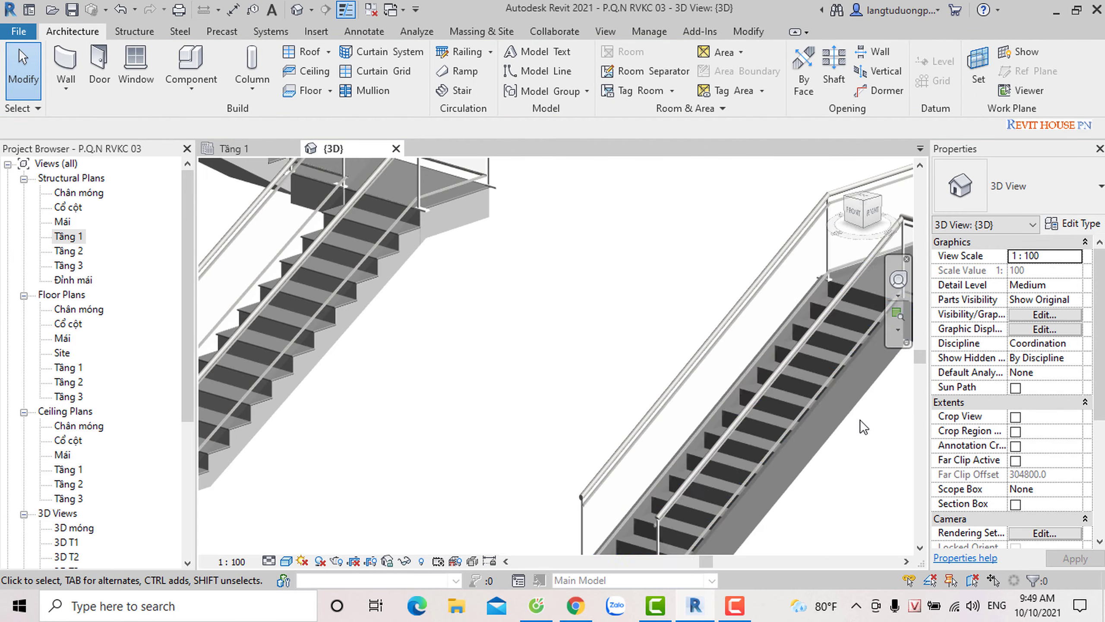
scroll(680, 378, "up", 3)
scroll(680, 378, "down", 5)
Step: Start a new stair on Tầng 1 using the Precast Stair type
left_click(235, 149)
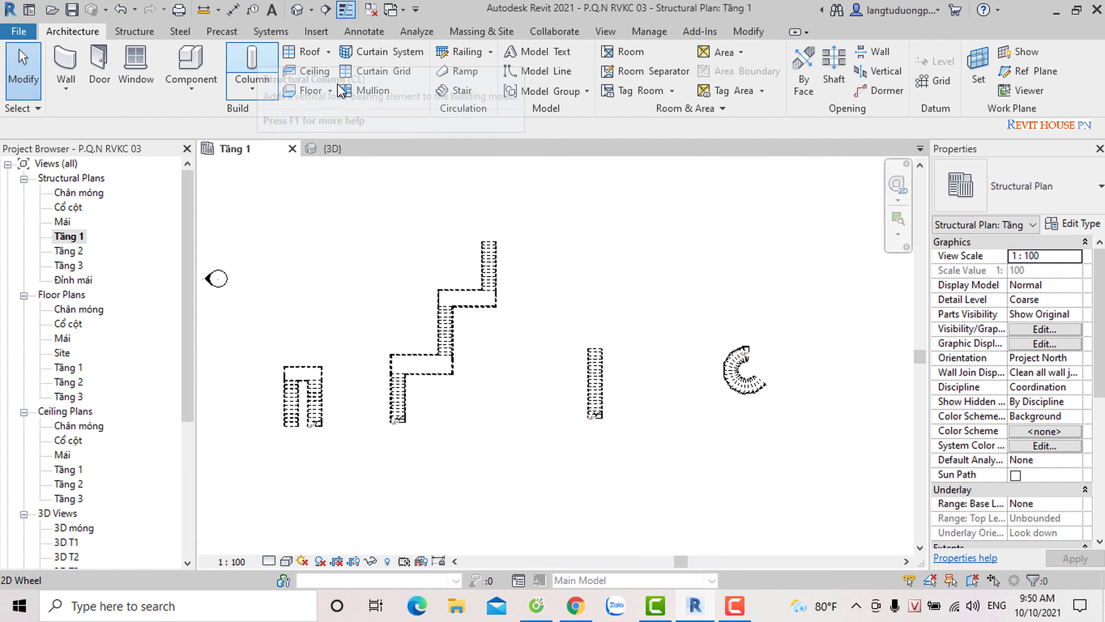
left_click(458, 90)
left_click(1035, 186)
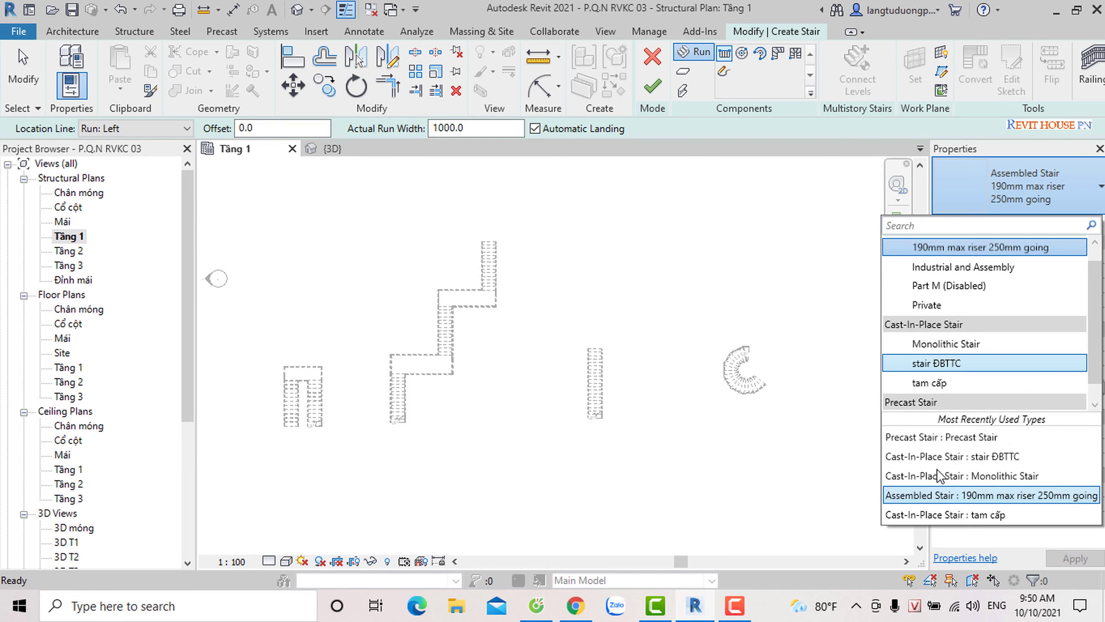
scroll(984, 346, "down", 1)
left_click(934, 407)
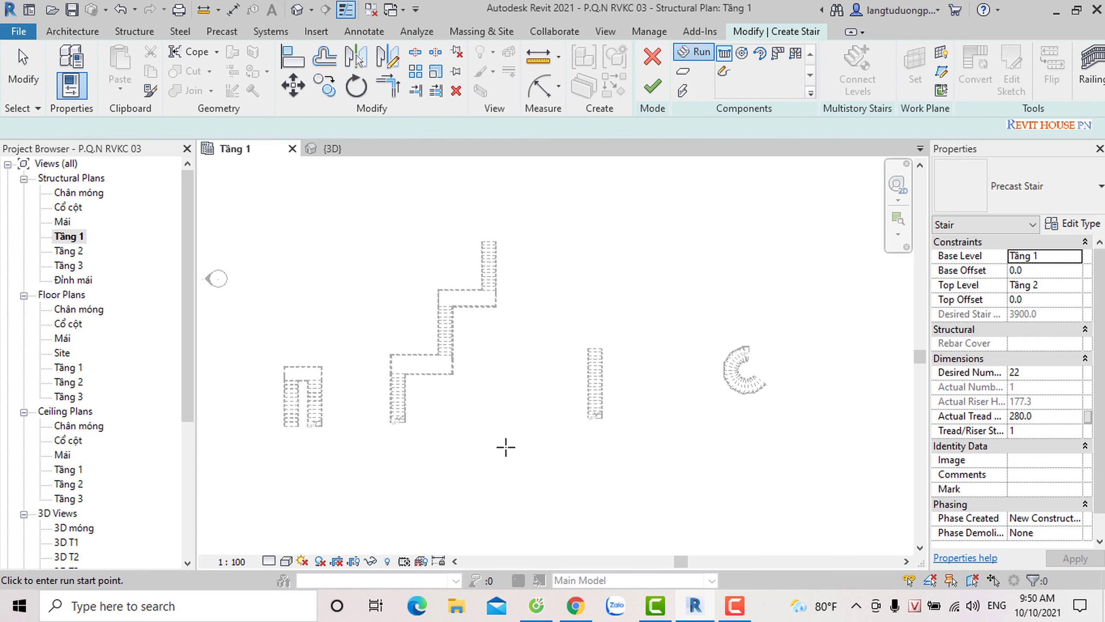
scroll(505, 447, "up", 2)
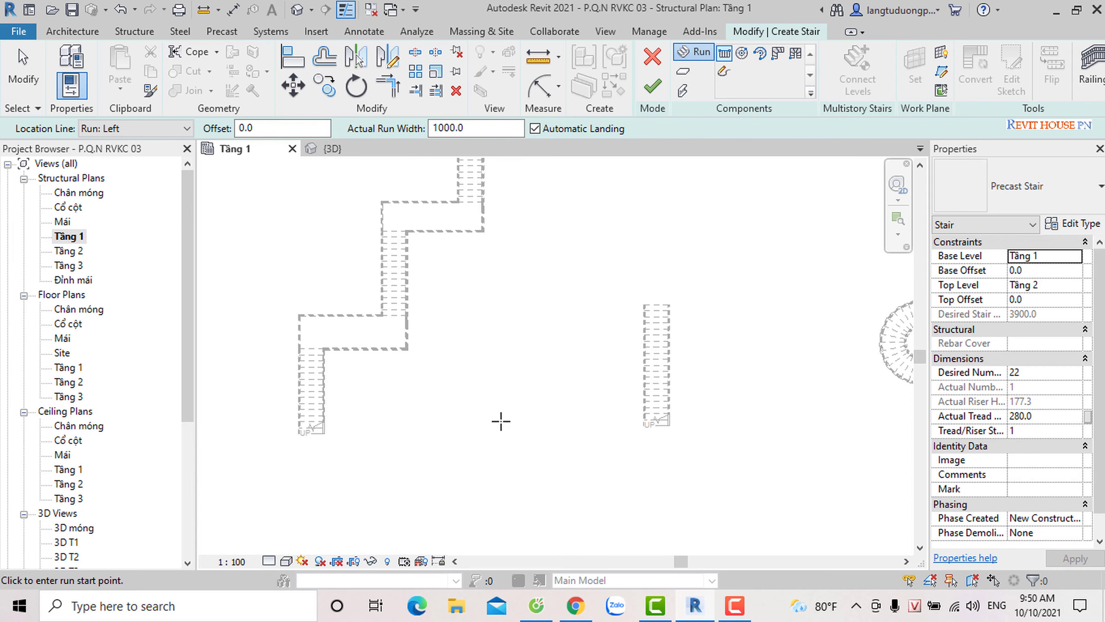
Step: Draw a straight 22-riser run between the zigzag and straight stairs, then finish
left_click(500, 422)
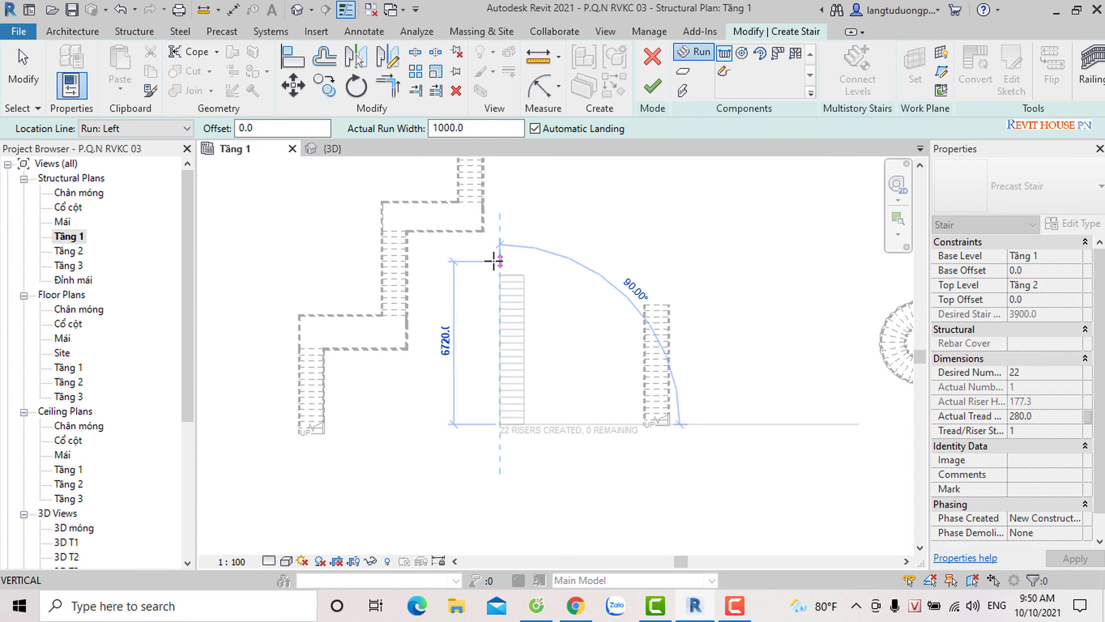
left_click(493, 261)
key("Escape")
left_click(653, 86)
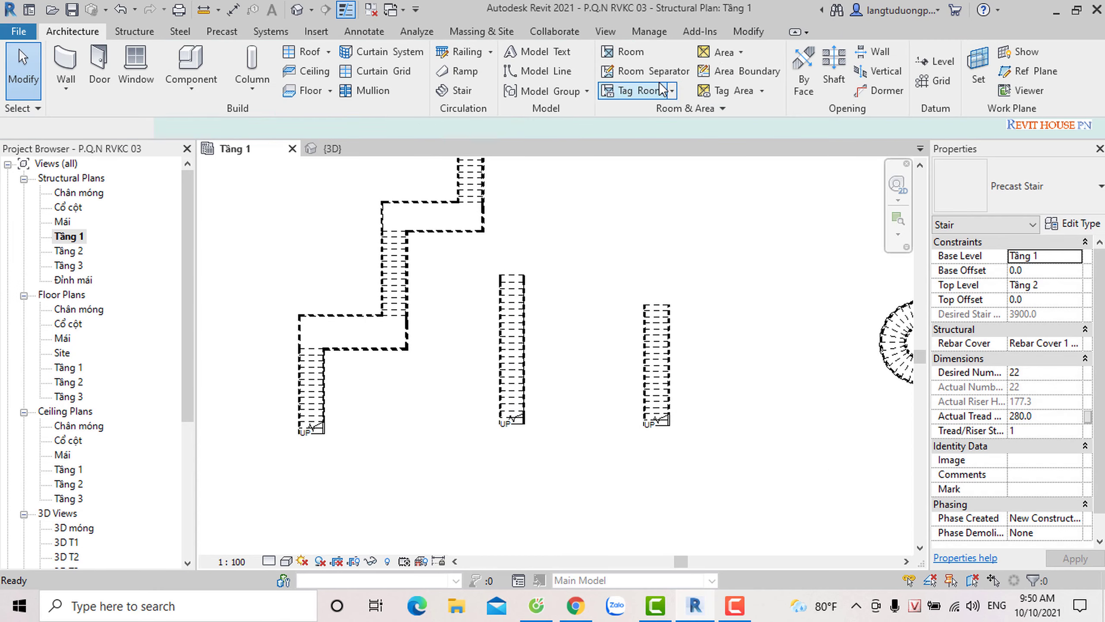
Step: Orbit and zoom in {3D} to inspect the precast stair and its railings
left_click(343, 149)
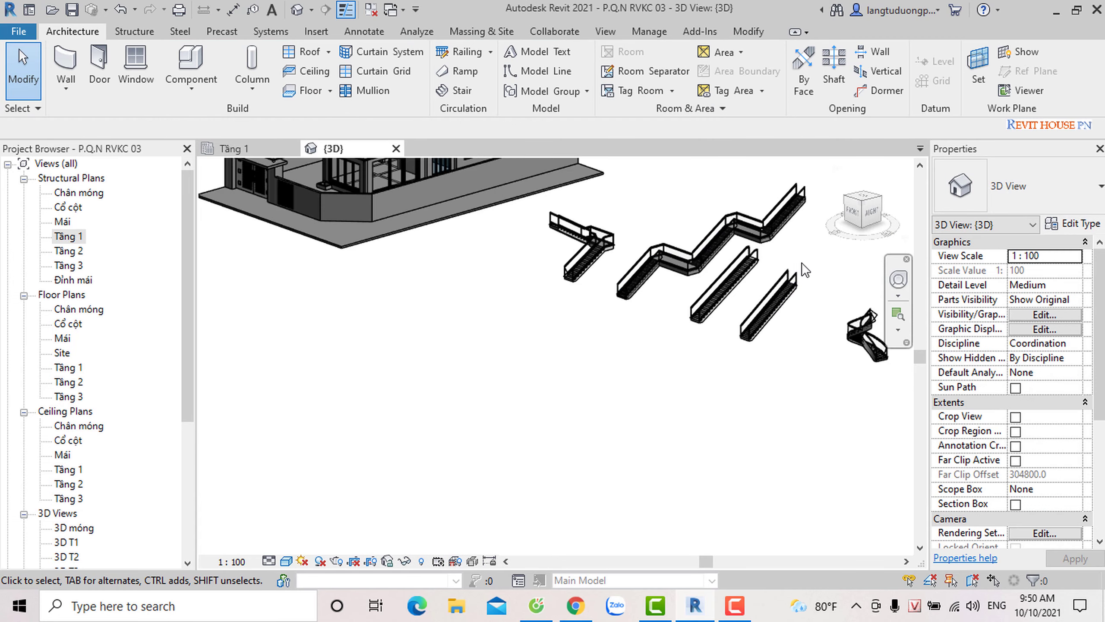
mouse_move(814, 343)
middle_mouse_down("shift")
mouse_move(767, 353)
mouse_move(599, 314)
middle_mouse_up("shift")
scroll(623, 325, "up", 3)
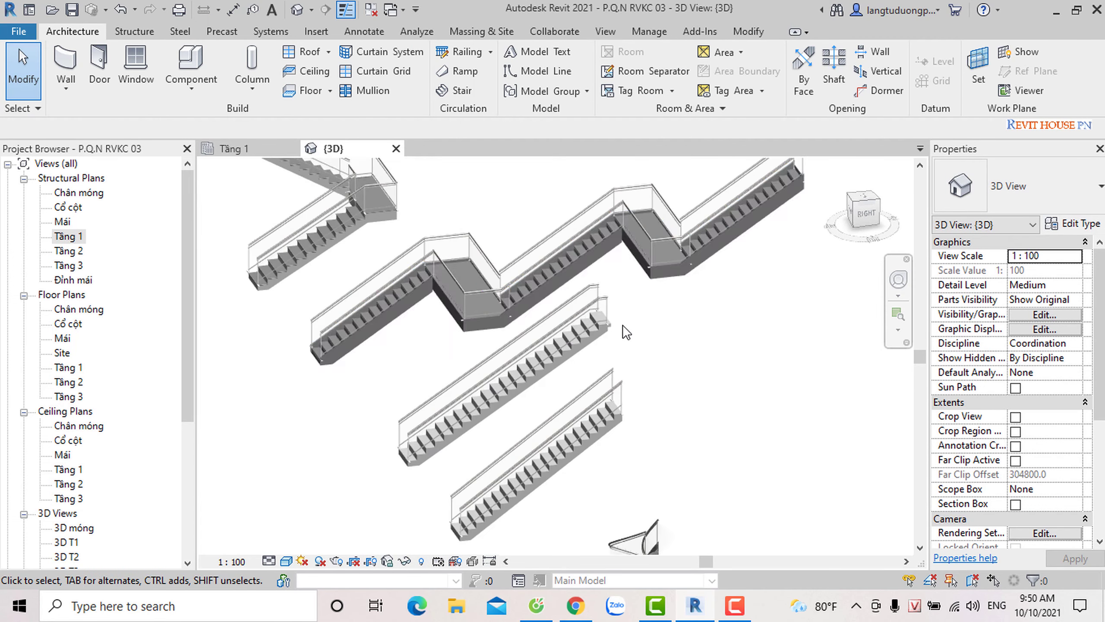
scroll(595, 372, "up", 3)
mouse_move(595, 372)
middle_mouse_down("shift")
mouse_move(617, 308)
mouse_move(708, 227)
mouse_move(733, 256)
mouse_move(711, 309)
middle_mouse_up("shift")
scroll(646, 316, "up", 2)
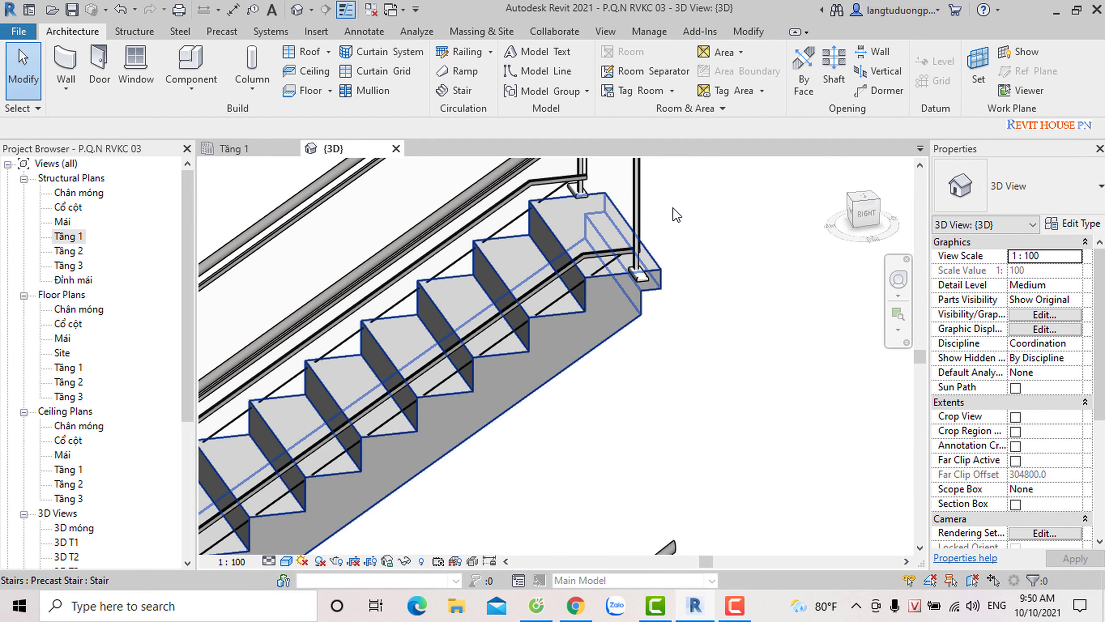
scroll(710, 279, "down", 2)
scroll(701, 303, "down", 2)
scroll(674, 396, "up", 3)
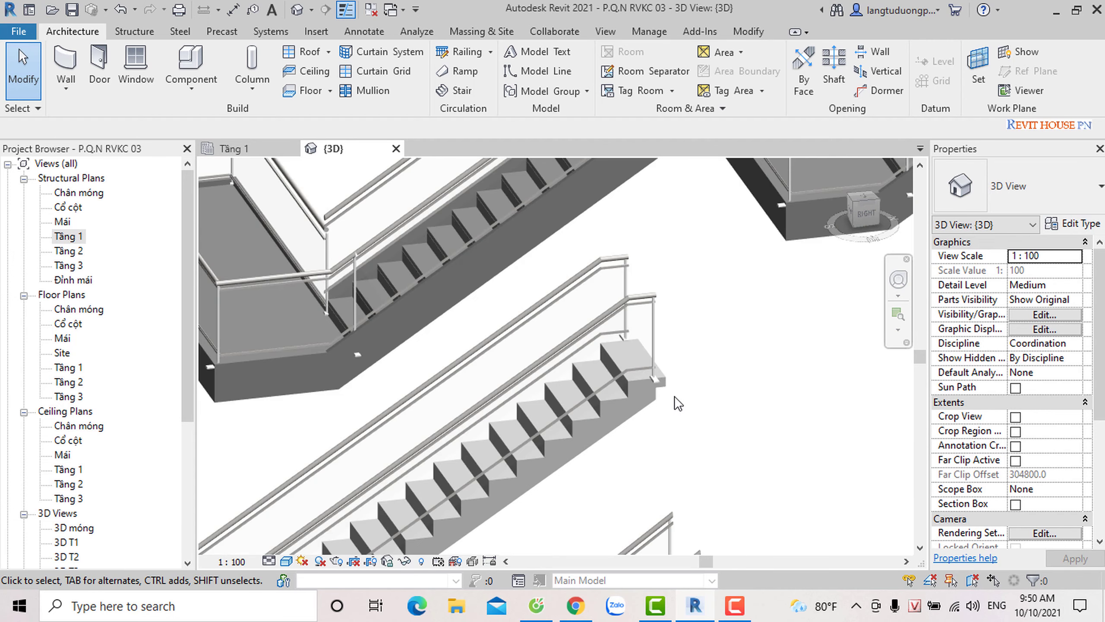
scroll(659, 366, "up", 2)
scroll(660, 366, "up", 1)
scroll(647, 351, "down", 2)
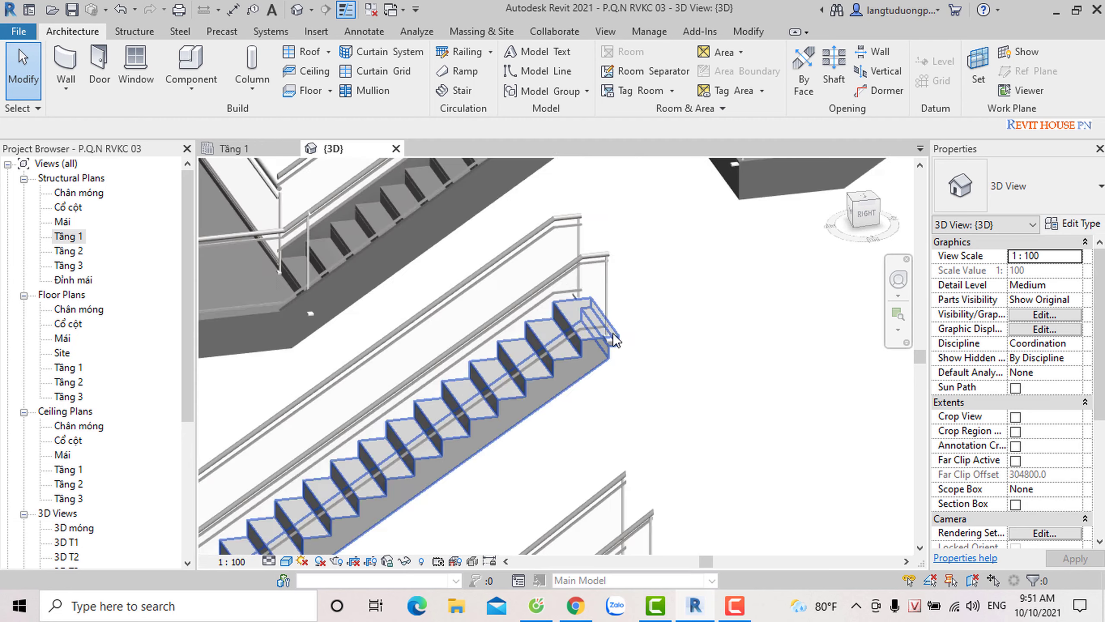
scroll(613, 332, "up", 1)
scroll(626, 351, "down", 2)
scroll(539, 302, "down", 2)
scroll(542, 297, "down", 2)
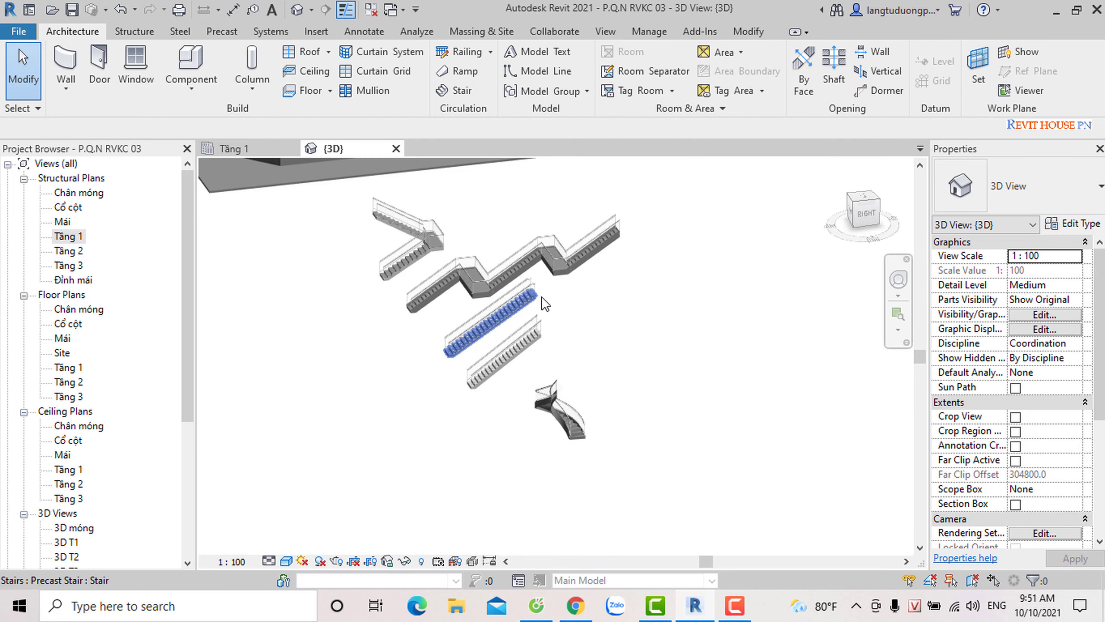
scroll(542, 297, "up", 3)
scroll(537, 281, "up", 2)
scroll(552, 328, "up", 2)
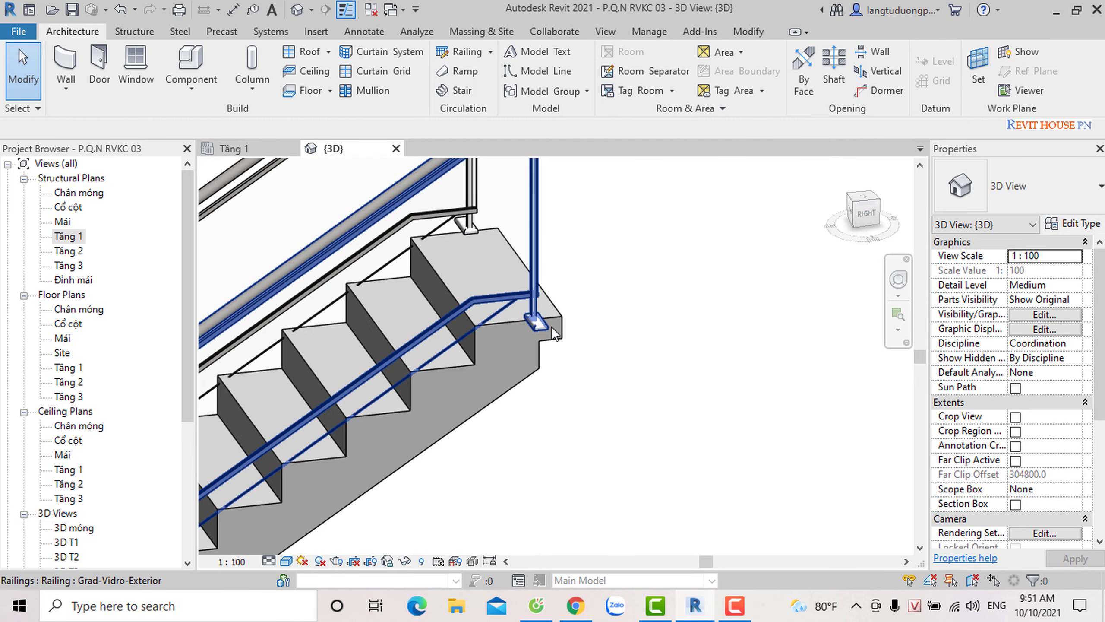
scroll(551, 326, "down", 3)
scroll(566, 370, "down", 2)
scroll(589, 448, "down", 1)
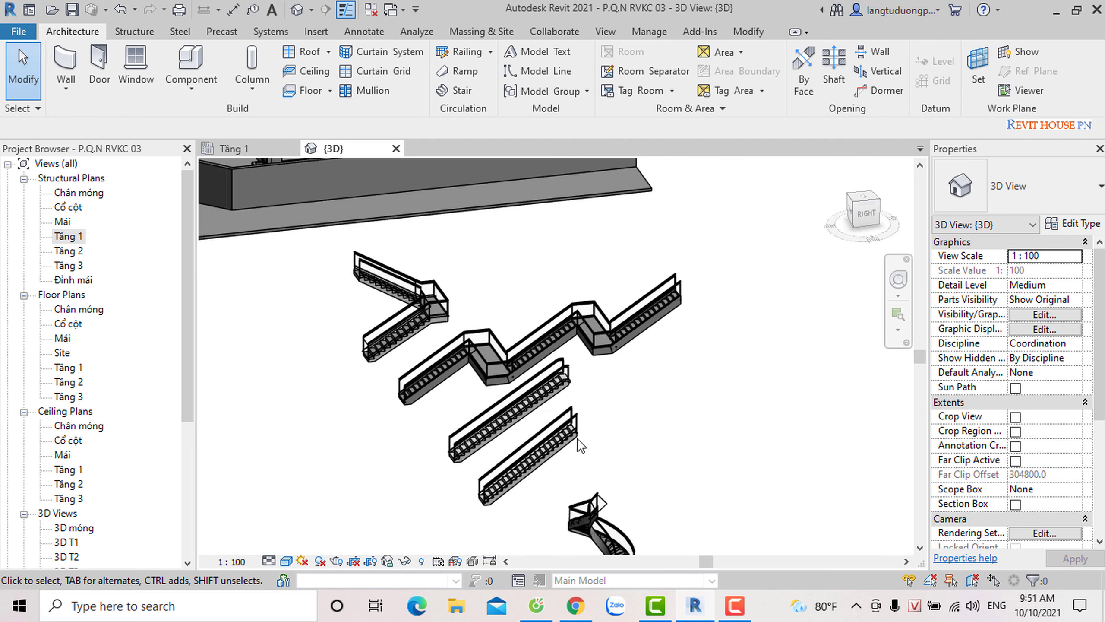
scroll(582, 445, "up", 3)
scroll(565, 435, "up", 2)
scroll(576, 385, "up", 1)
scroll(432, 453, "down", 1)
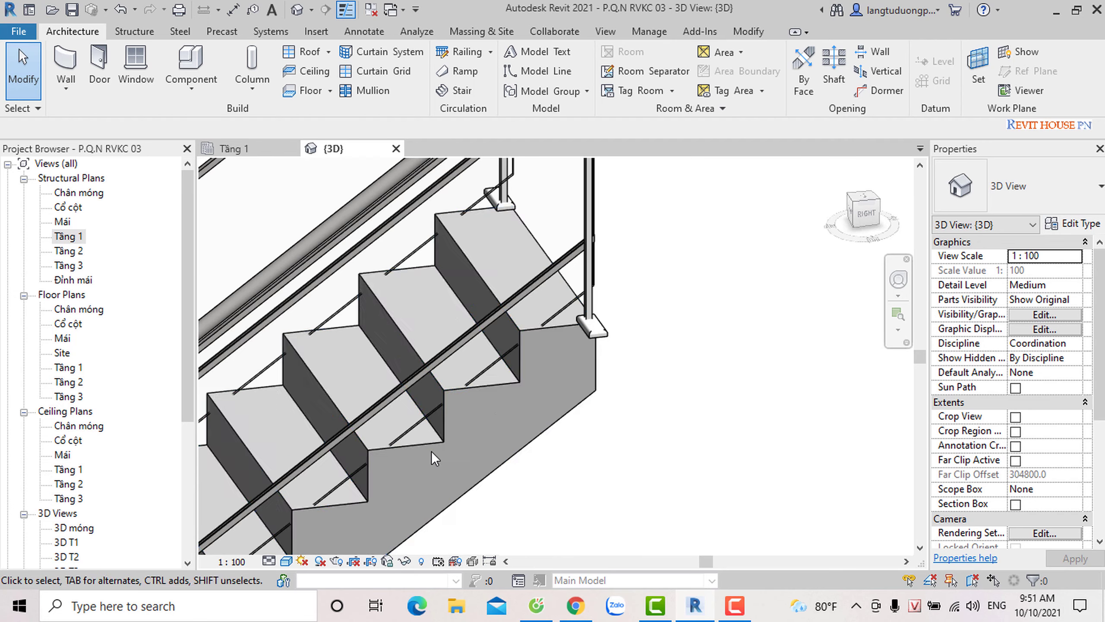
scroll(479, 479, "down", 3)
scroll(568, 528, "down", 1)
scroll(569, 466, "down", 2)
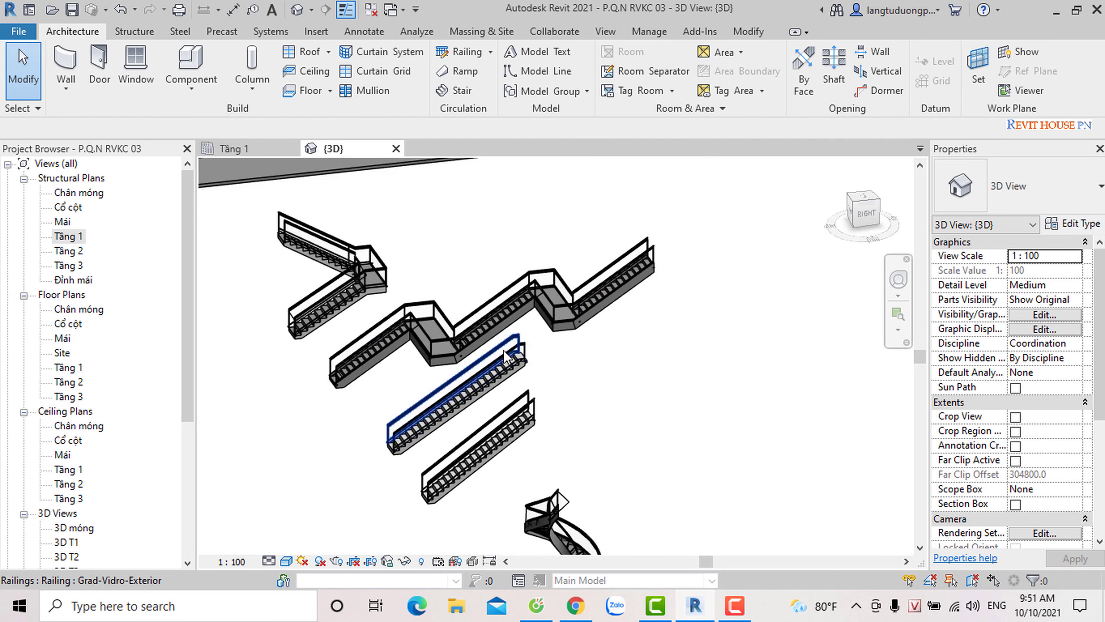
scroll(565, 470, "up", 2)
scroll(557, 475, "down", 2)
scroll(570, 439, "down", 1)
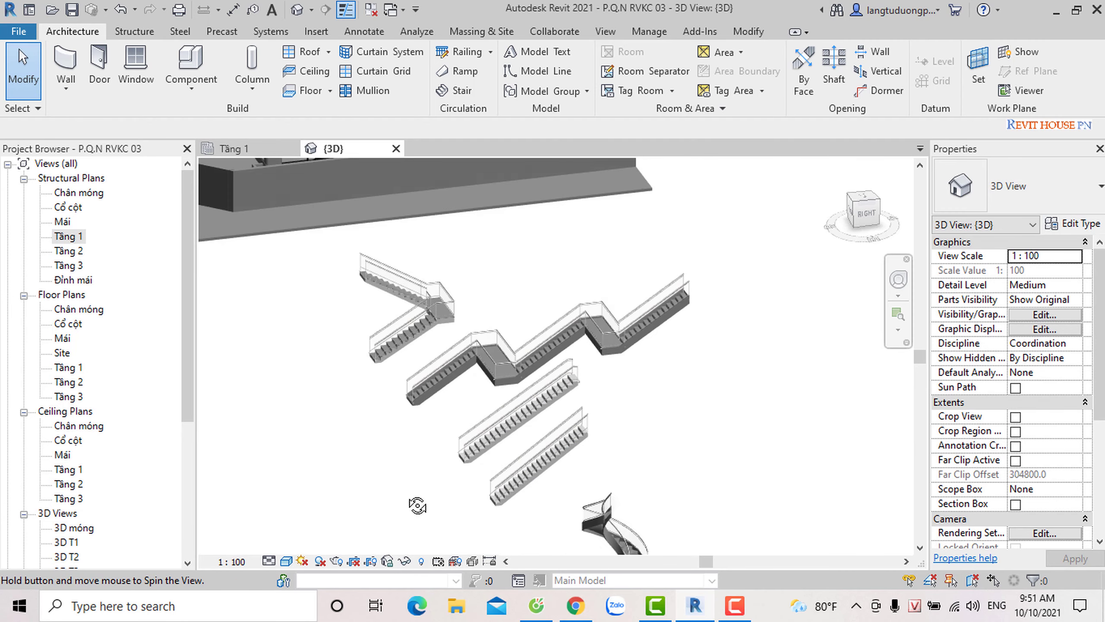